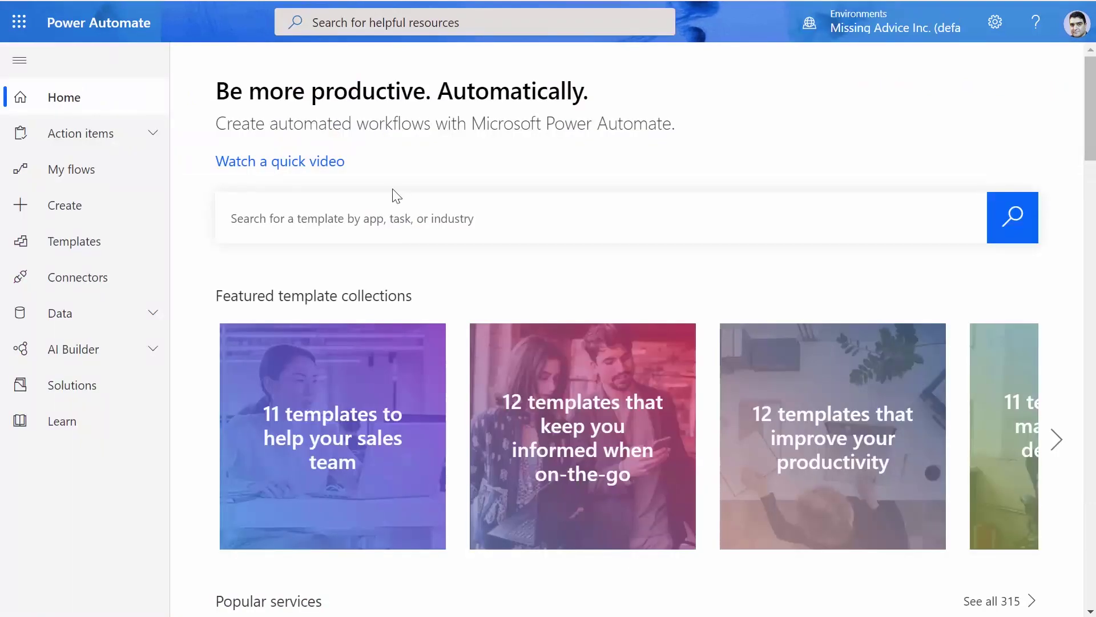
Start creating a new scheduled flow from blank
click(84, 214)
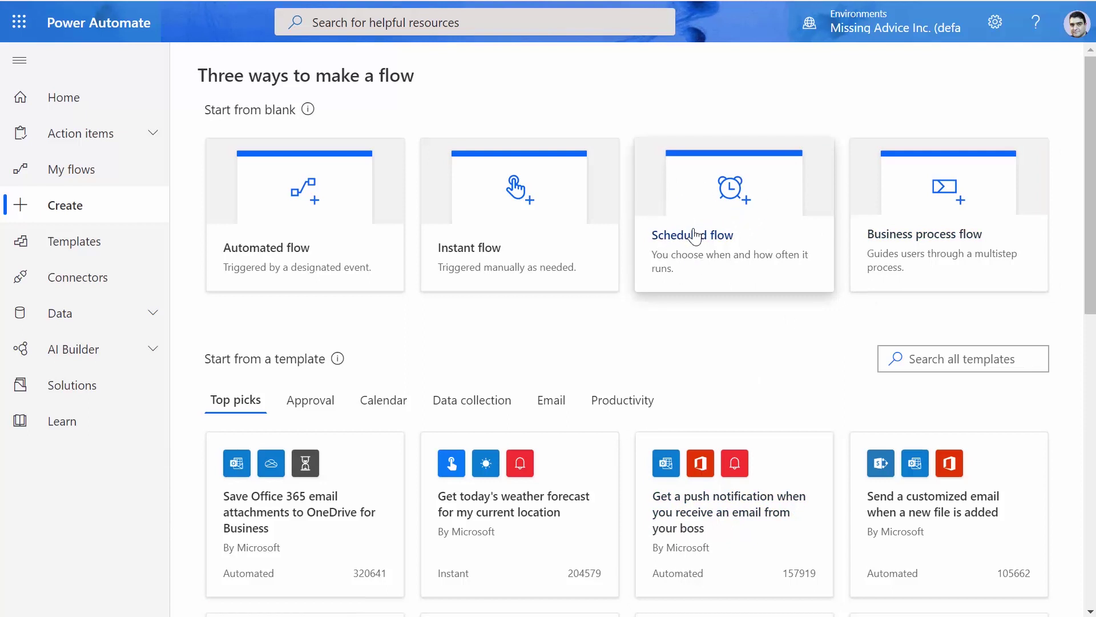
click(743, 244)
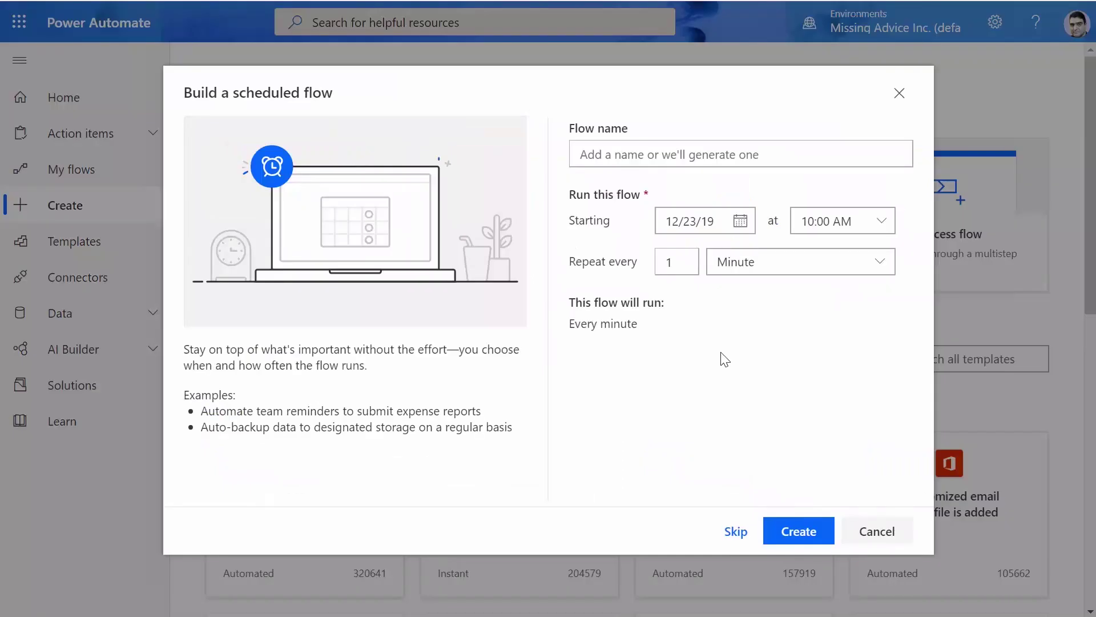
click(653, 158)
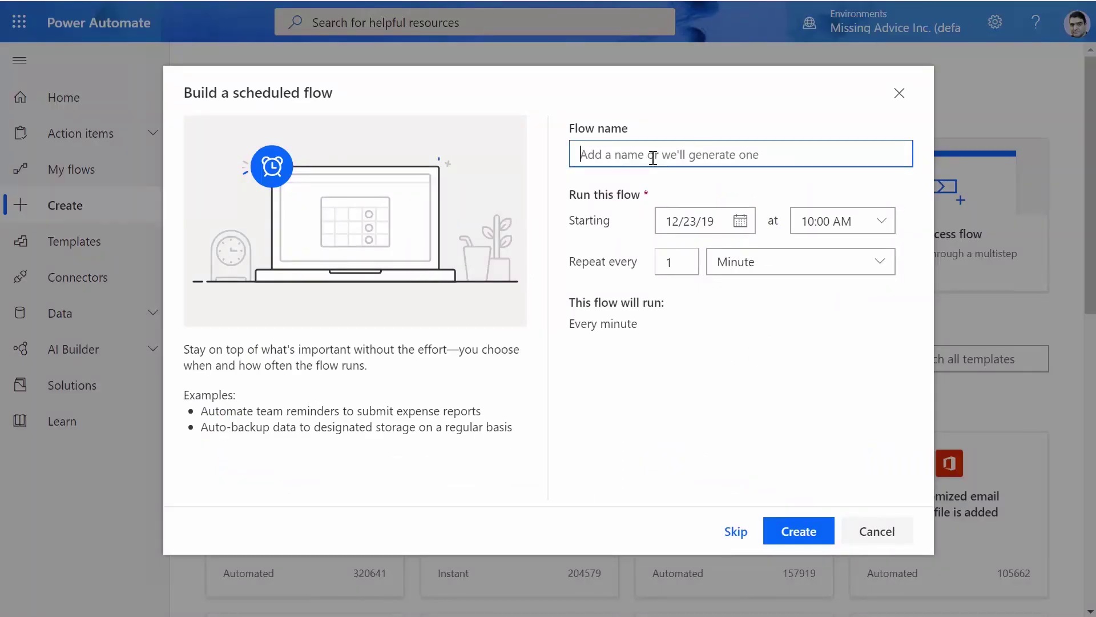
text(Test Schedule)
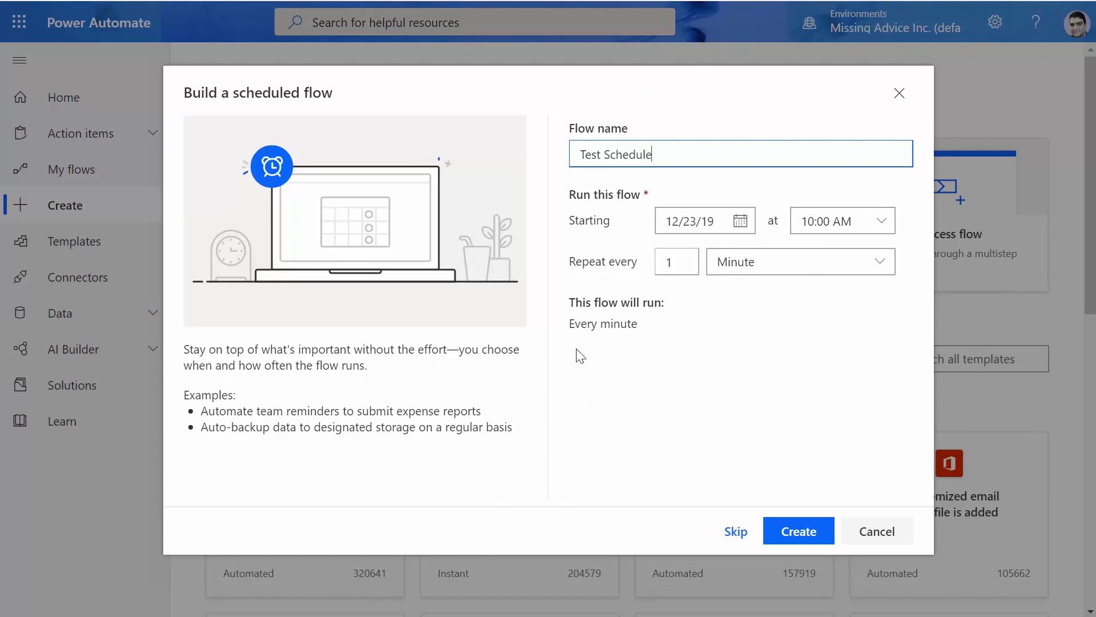
click(665, 264)
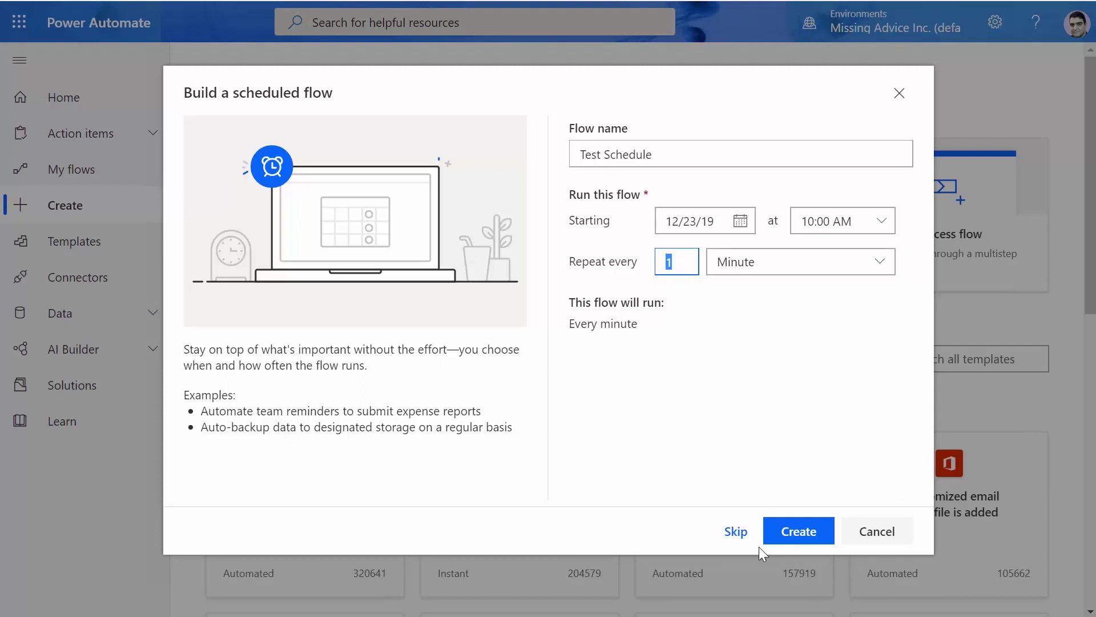
Skip the scheduled flow setup and add the Schedule connector's Recurrence trigger with a 5-minute interval
click(736, 531)
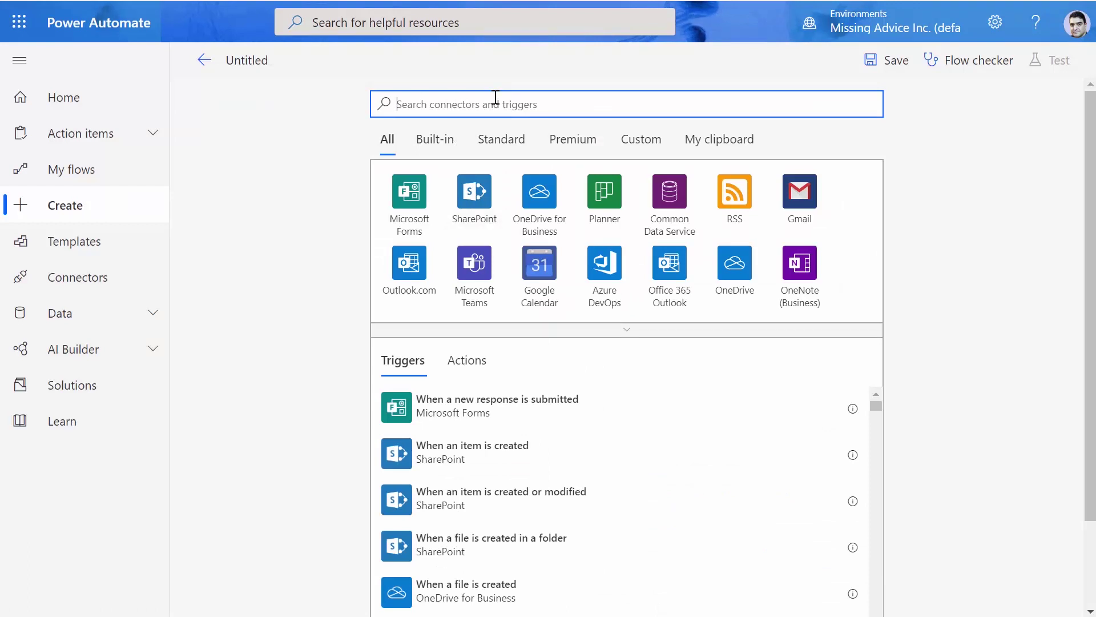
text(Schedule)
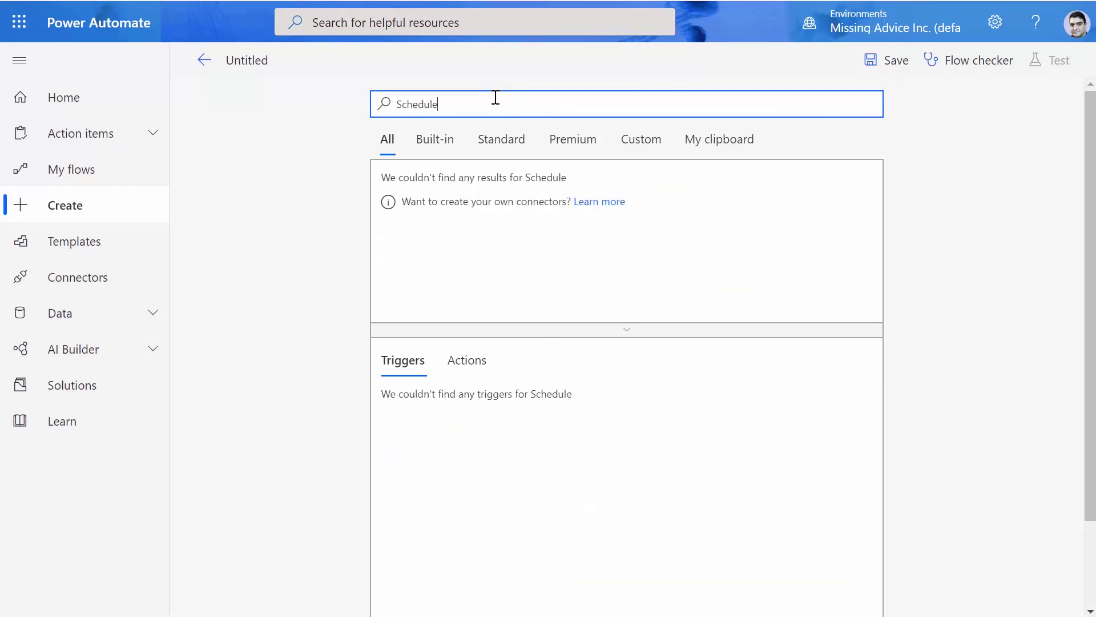
click(394, 191)
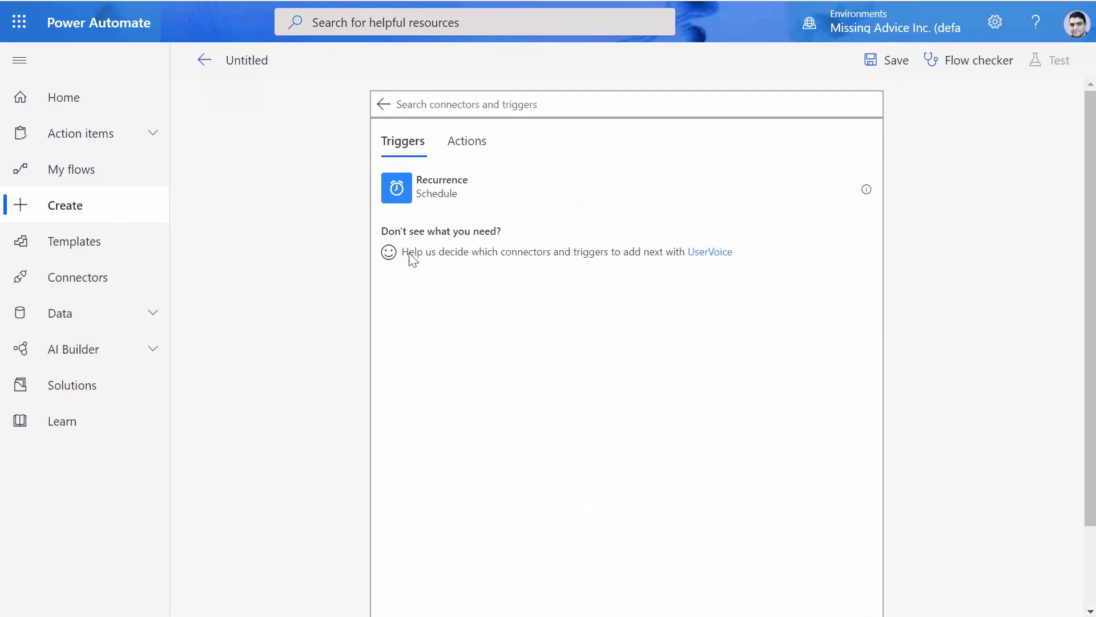
click(400, 189)
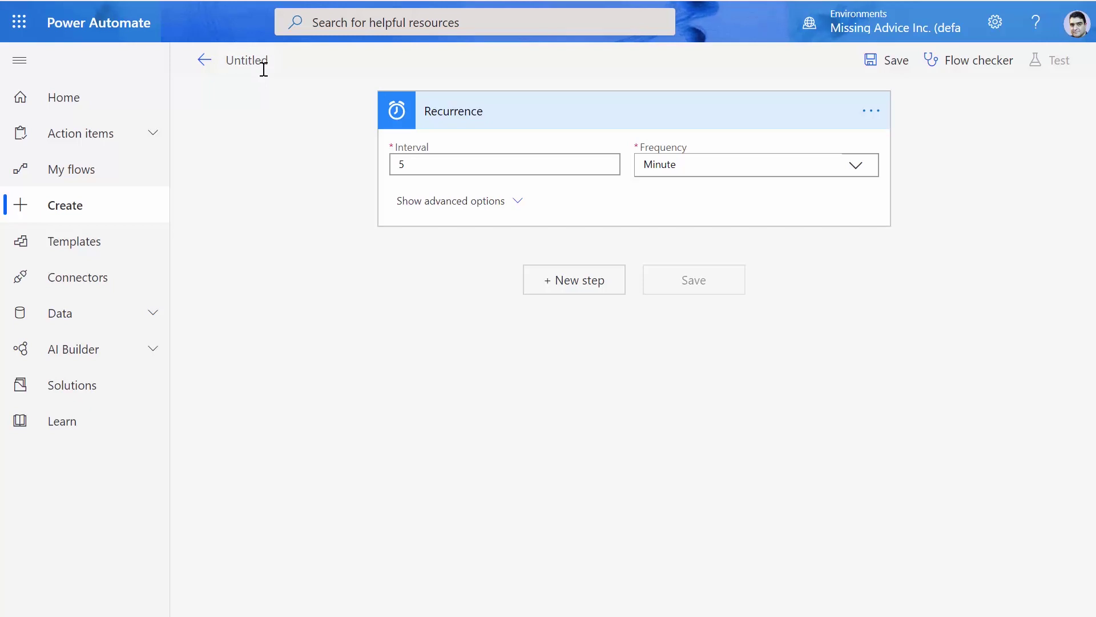
Name the flow FlowSchedule and add a SharePoint Create item action after the Recurrence trigger
text(FlowSchedule)
click(570, 279)
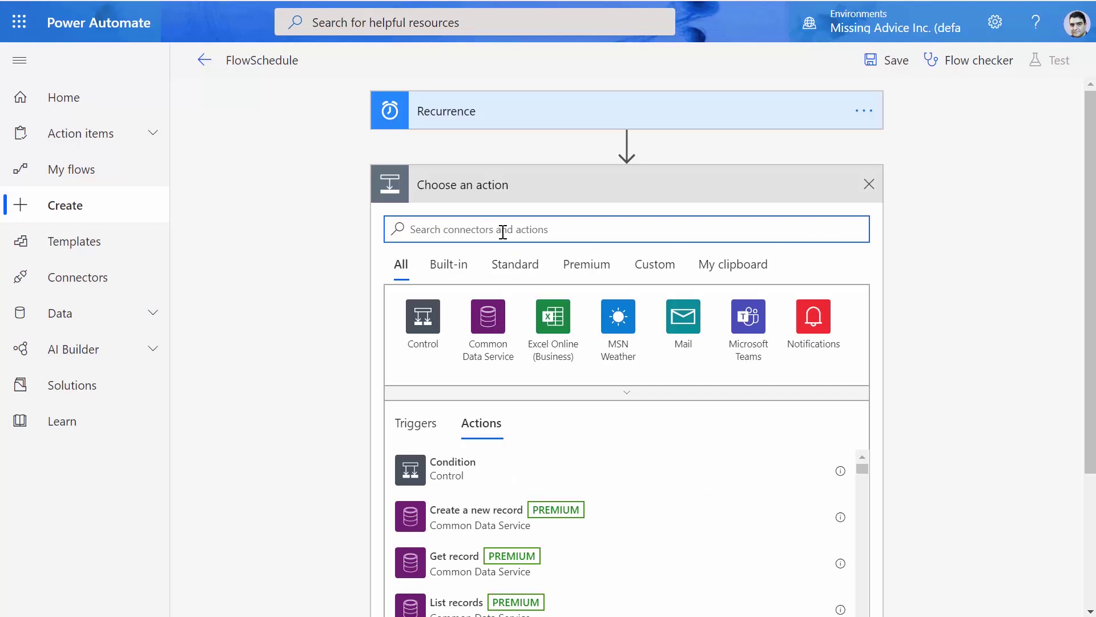
text(ShareP)
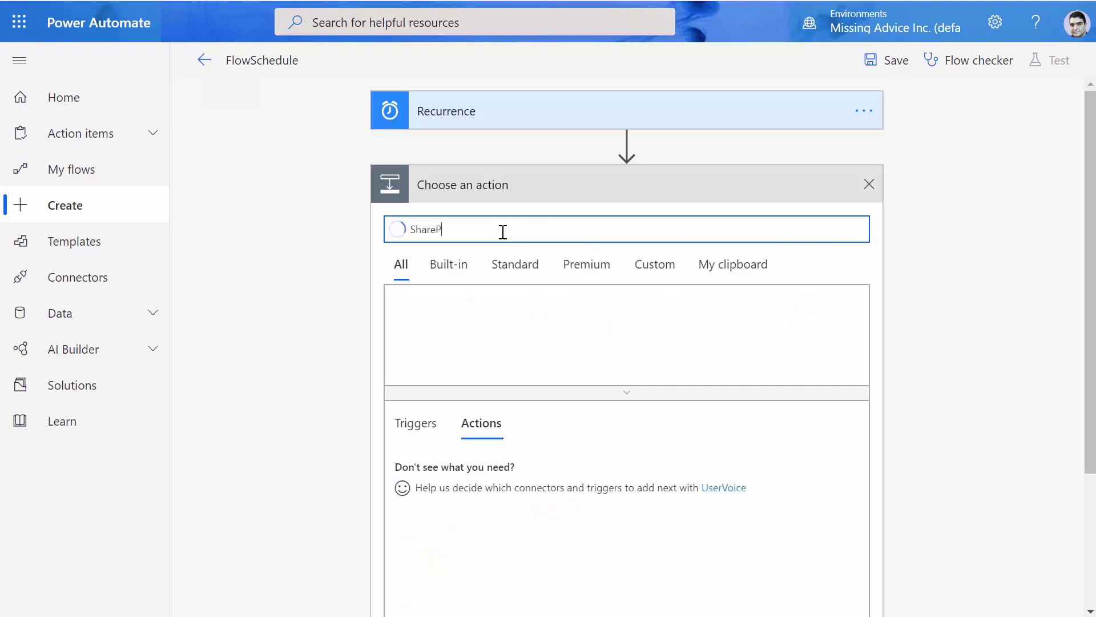
text(oint)
click(419, 320)
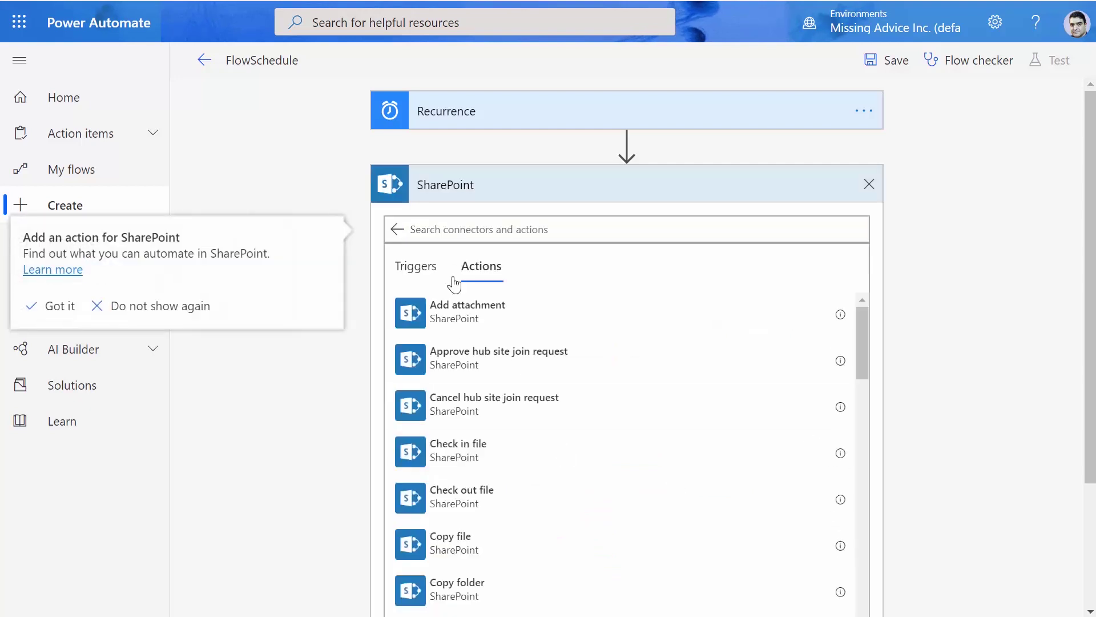
click(450, 235)
text(Create item)
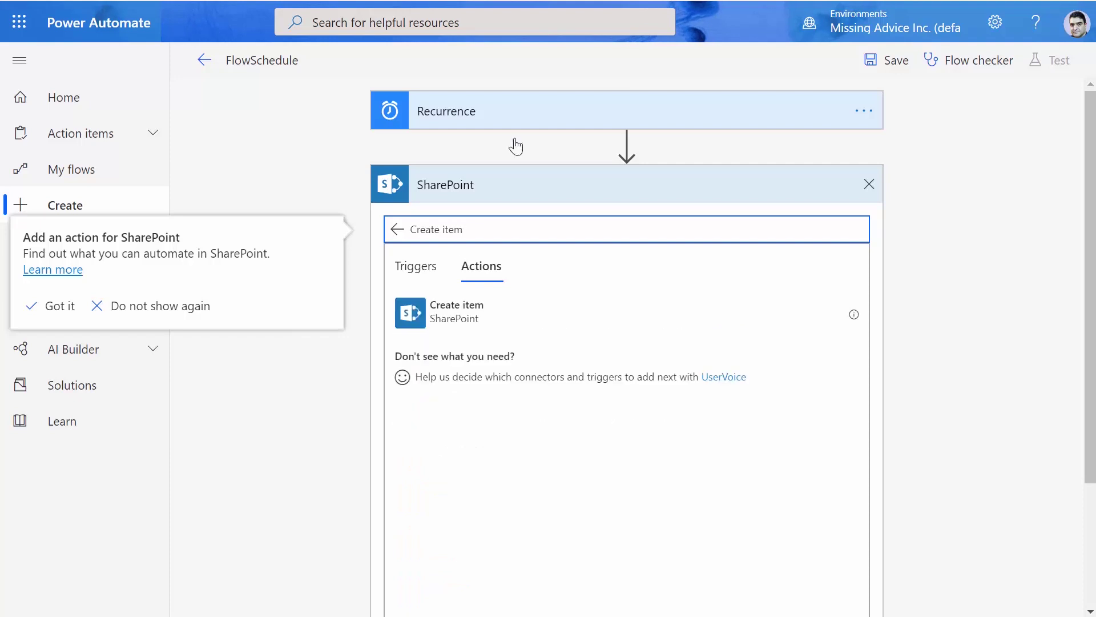
click(448, 312)
Choose the listed Flow Course site as the Create item action's Site Address
click(853, 224)
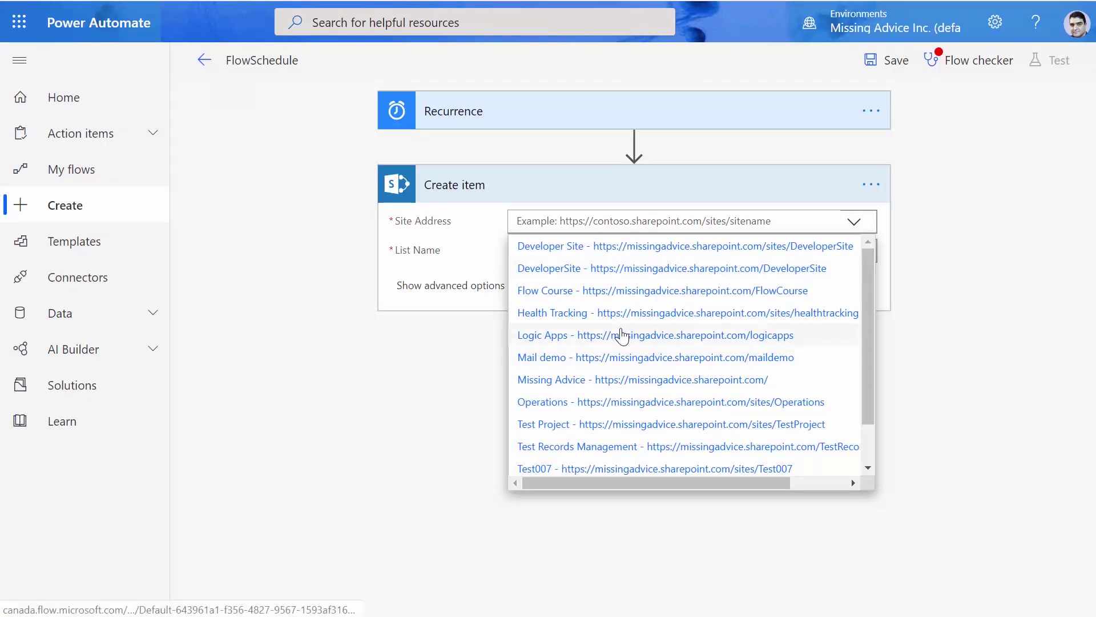
click(549, 291)
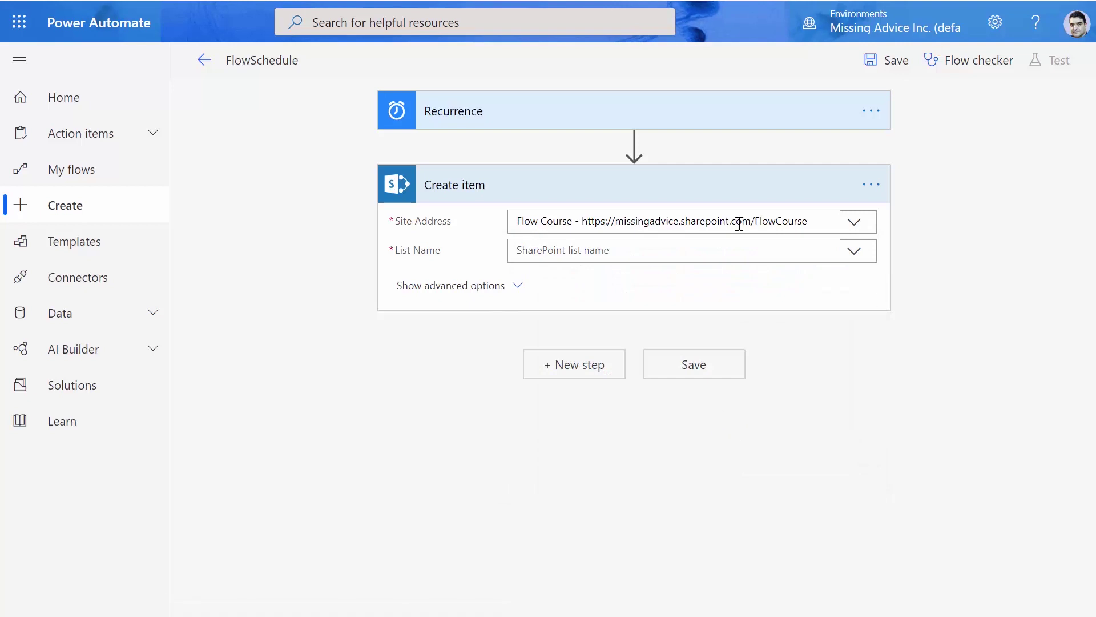
click(855, 224)
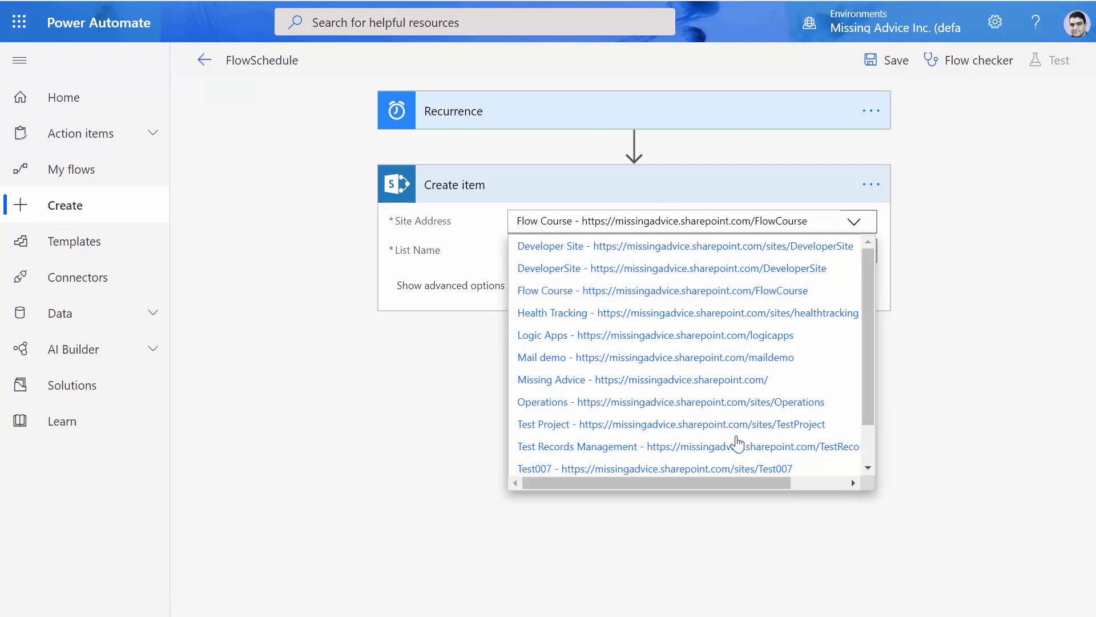
scroll(657, 457, down, 2)
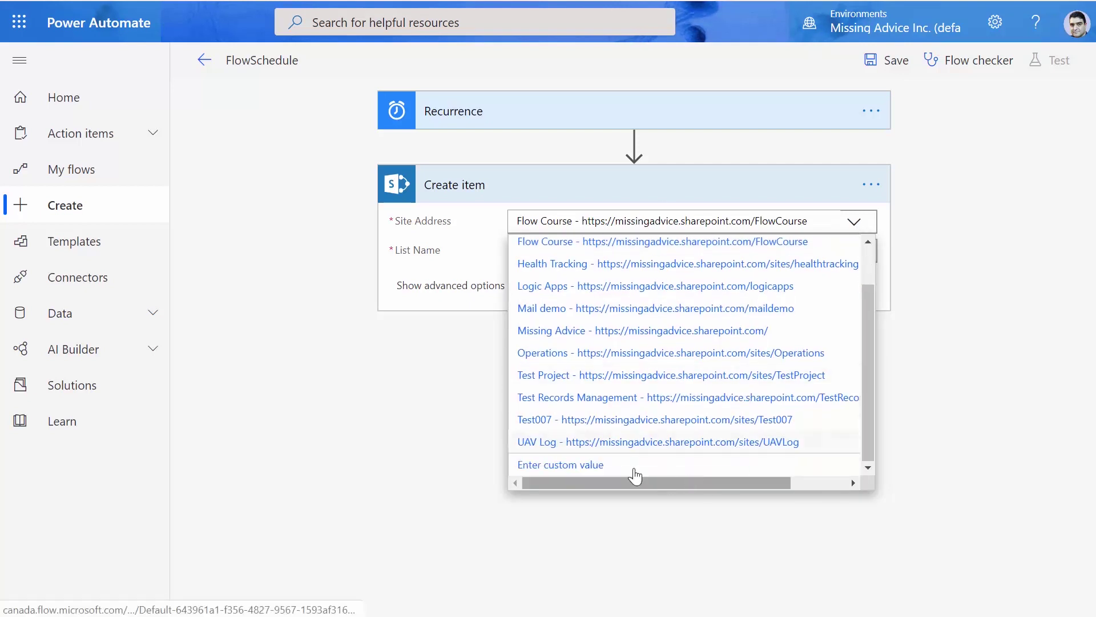
click(561, 466)
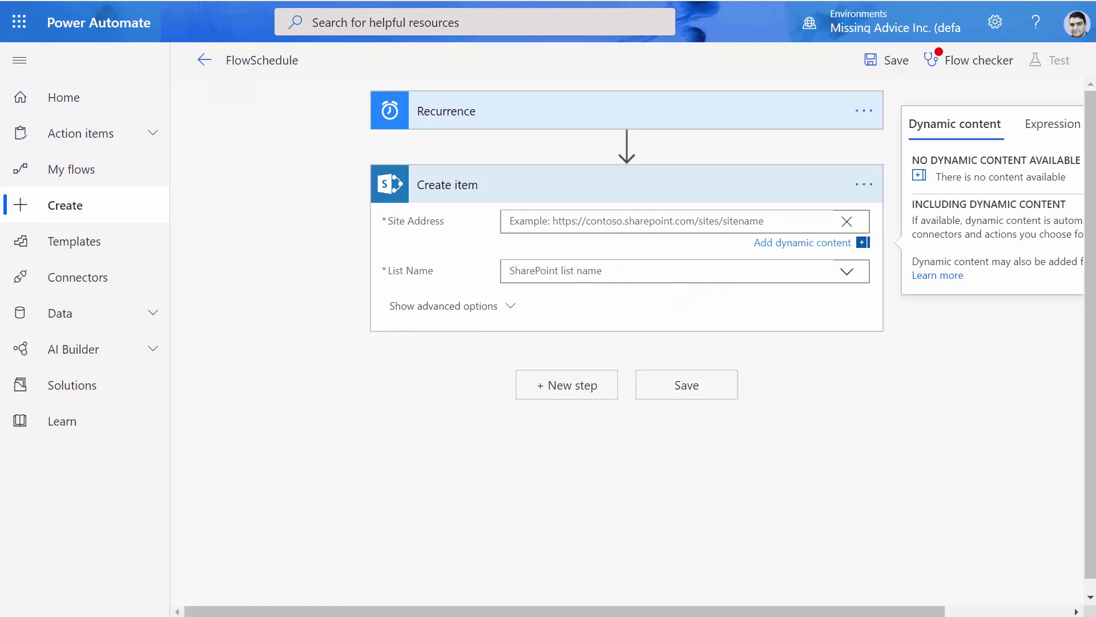
key(ctrl+Tab)
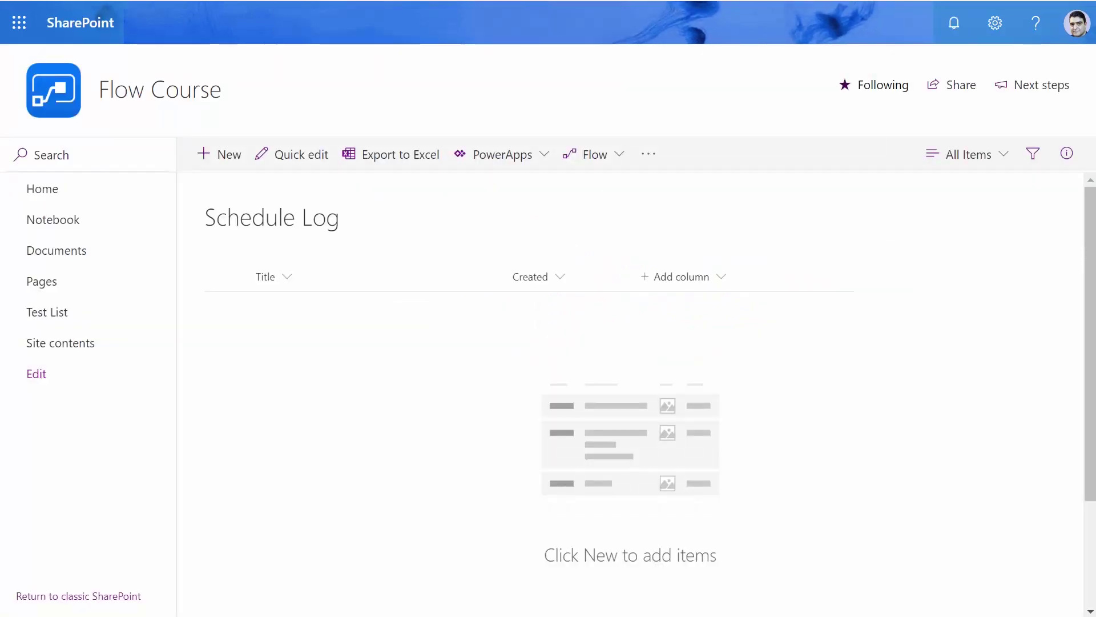
key(ctrl+Tab)
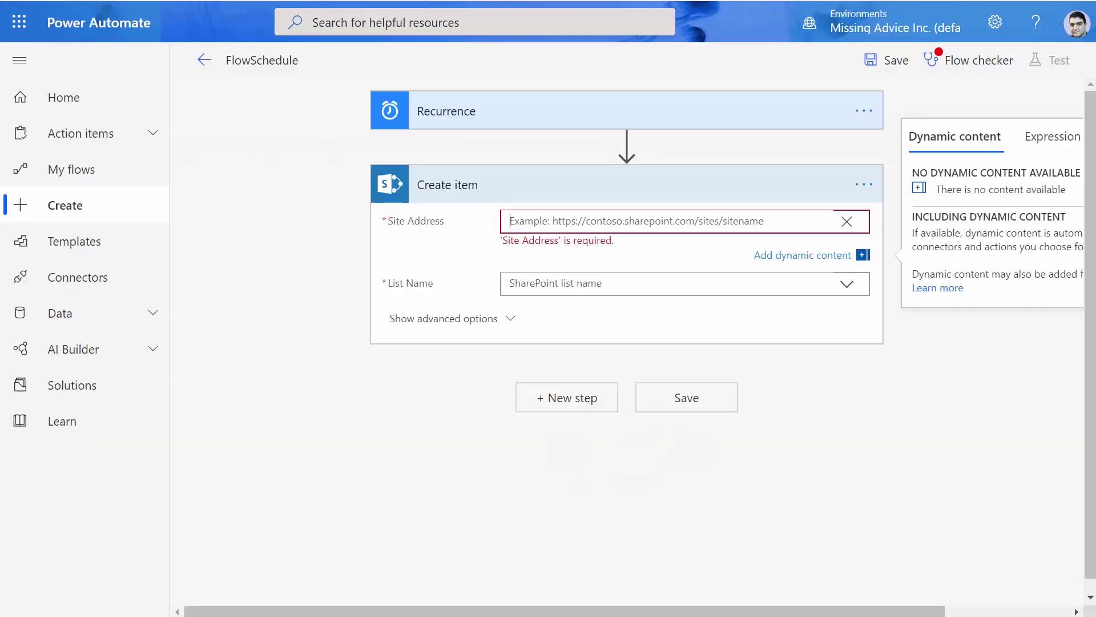
text(https://missingadvice.sharepoint.com/FlowCourse/)
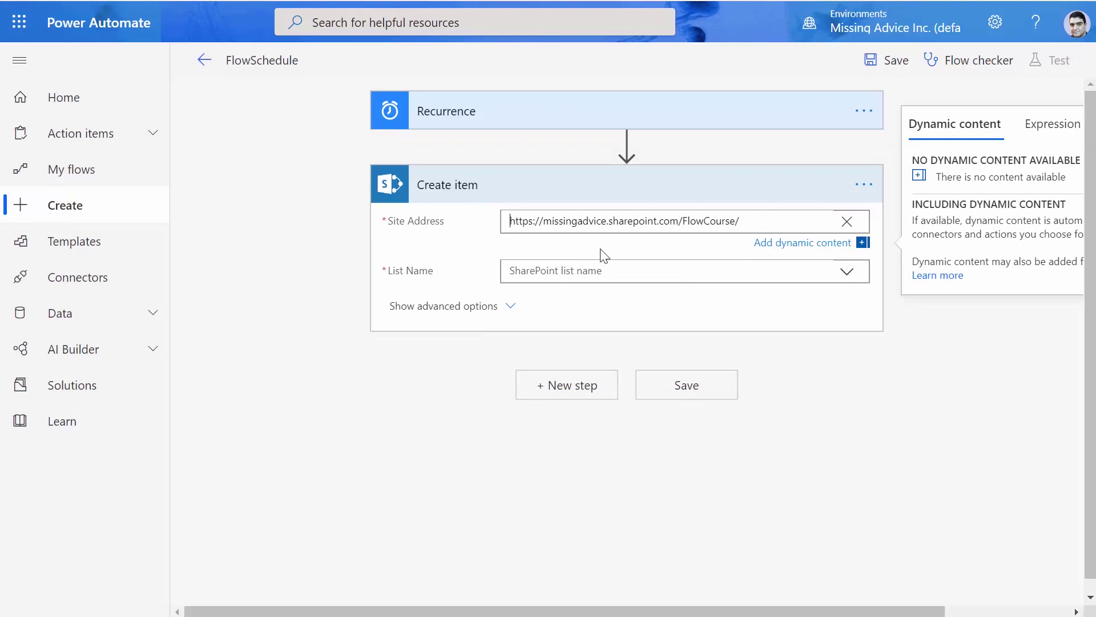
Select Schedule Log as the Create item action's list and begin its Title with "From Flow - "
click(845, 282)
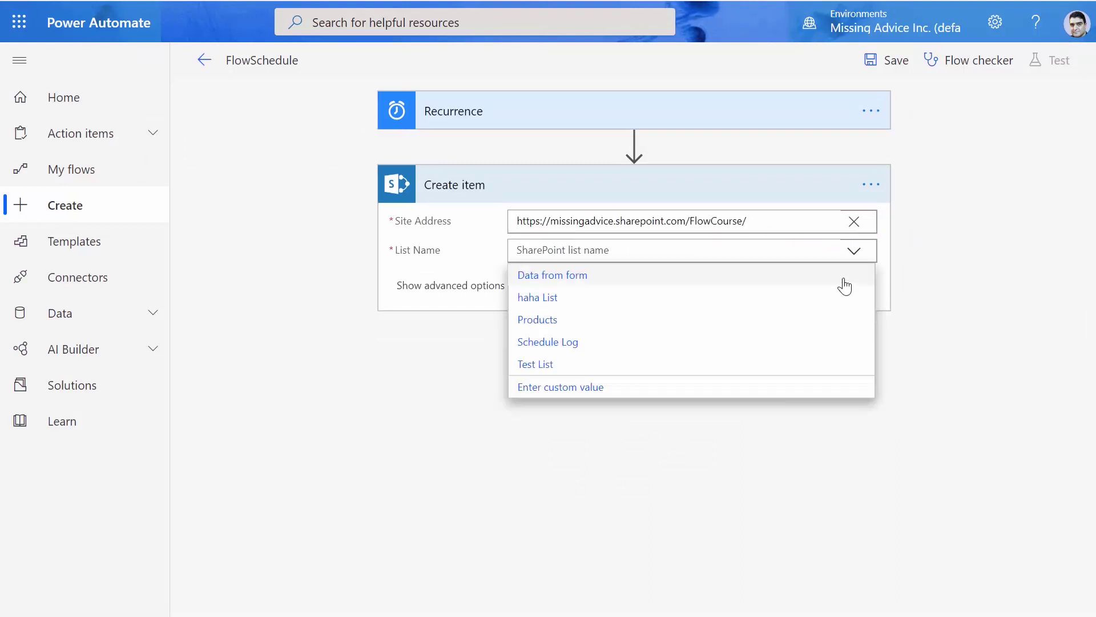
click(540, 345)
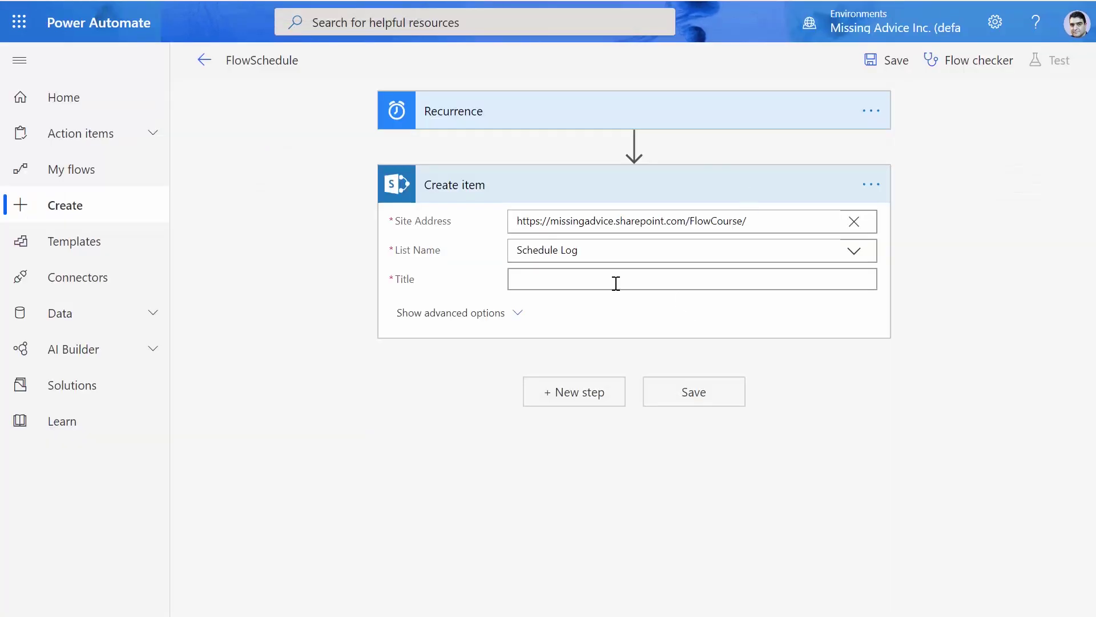
click(616, 284)
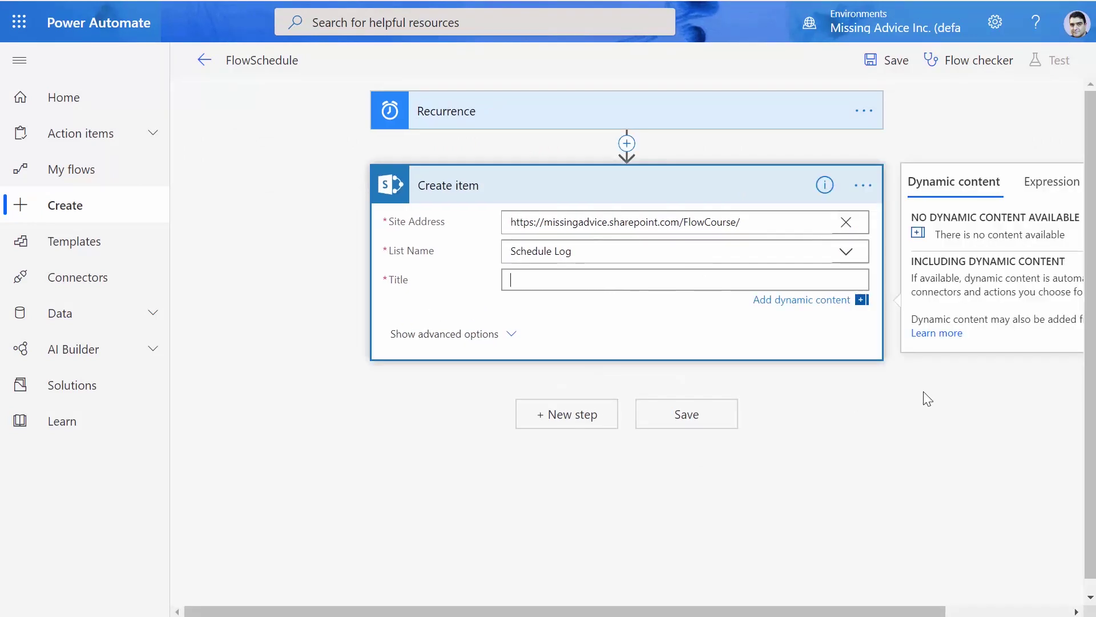
text(From Flow)
Append the expression utcNow() to the Create item action's Title and save the flow
drag(685, 611, 860, 608)
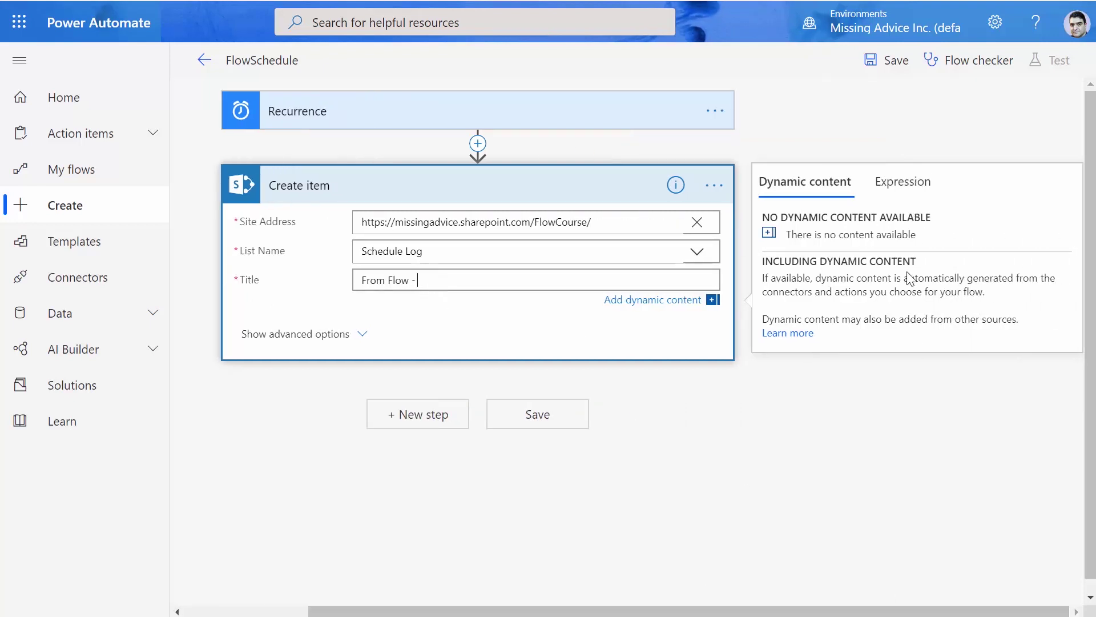
click(907, 191)
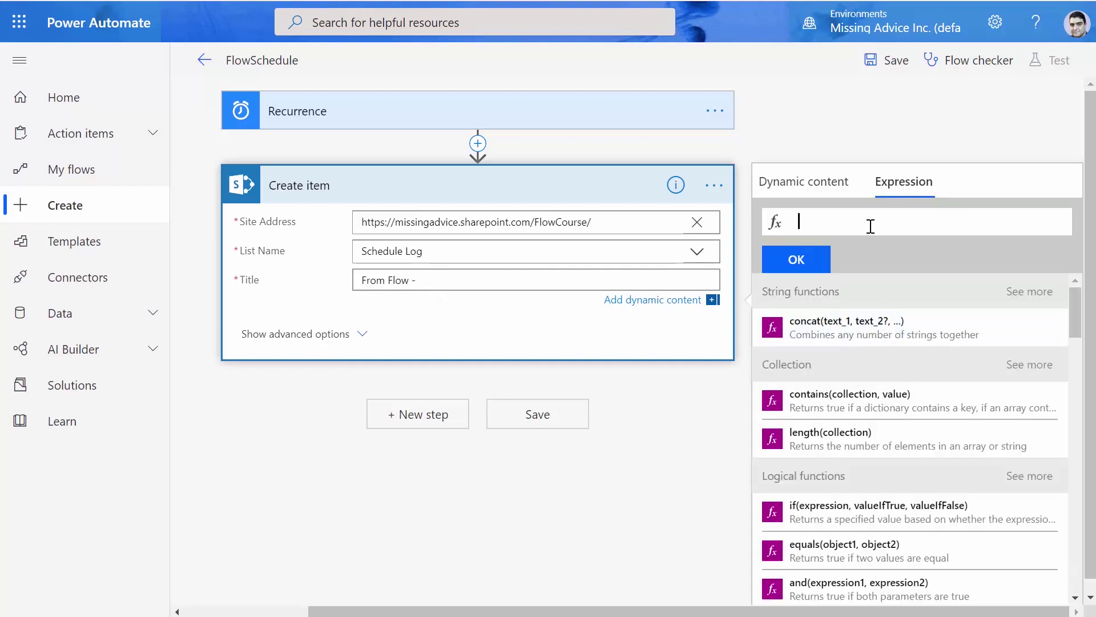
text(utcNow()
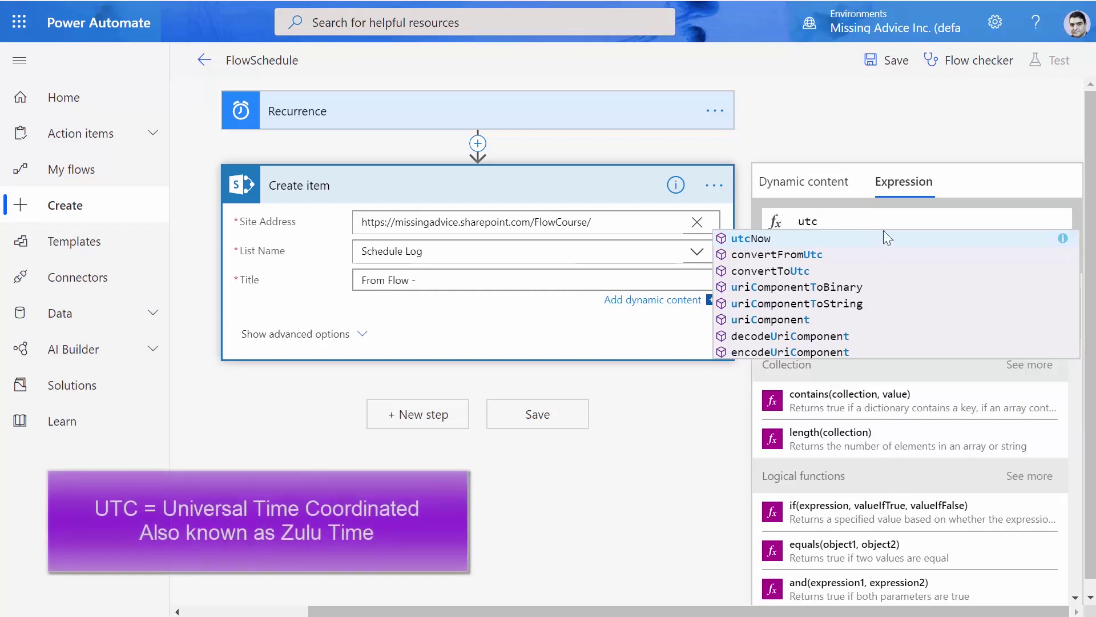
click(765, 239)
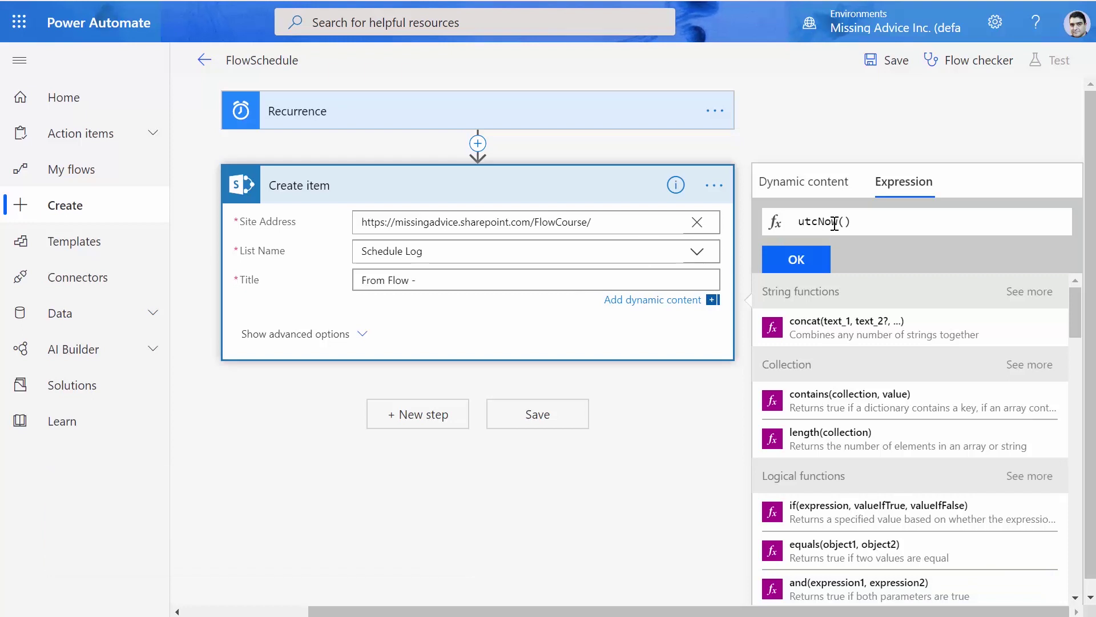
click(806, 263)
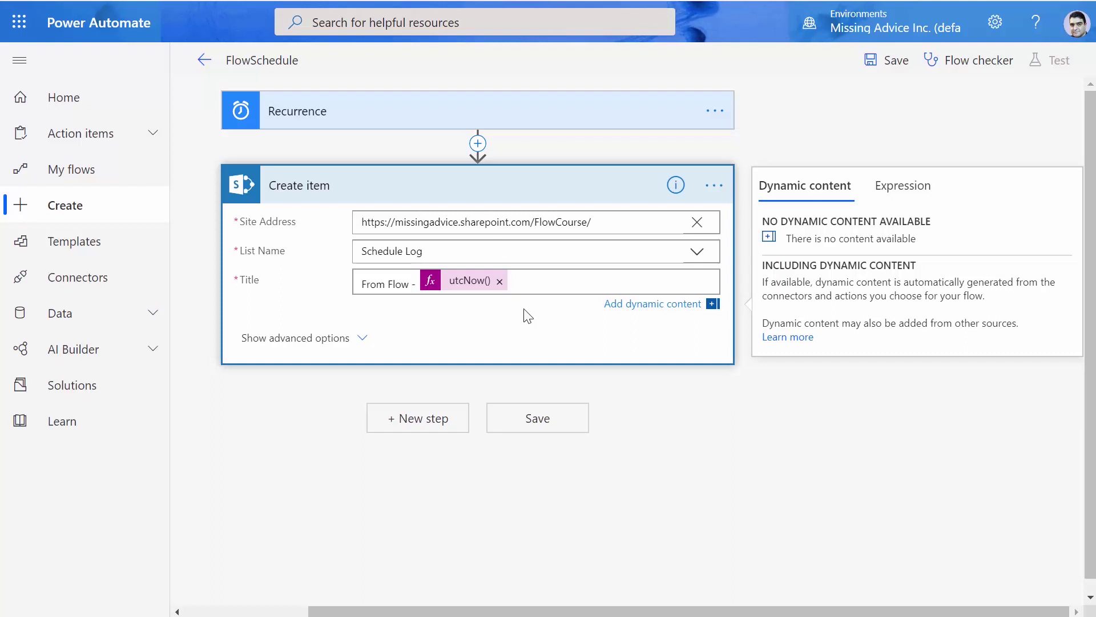
click(539, 420)
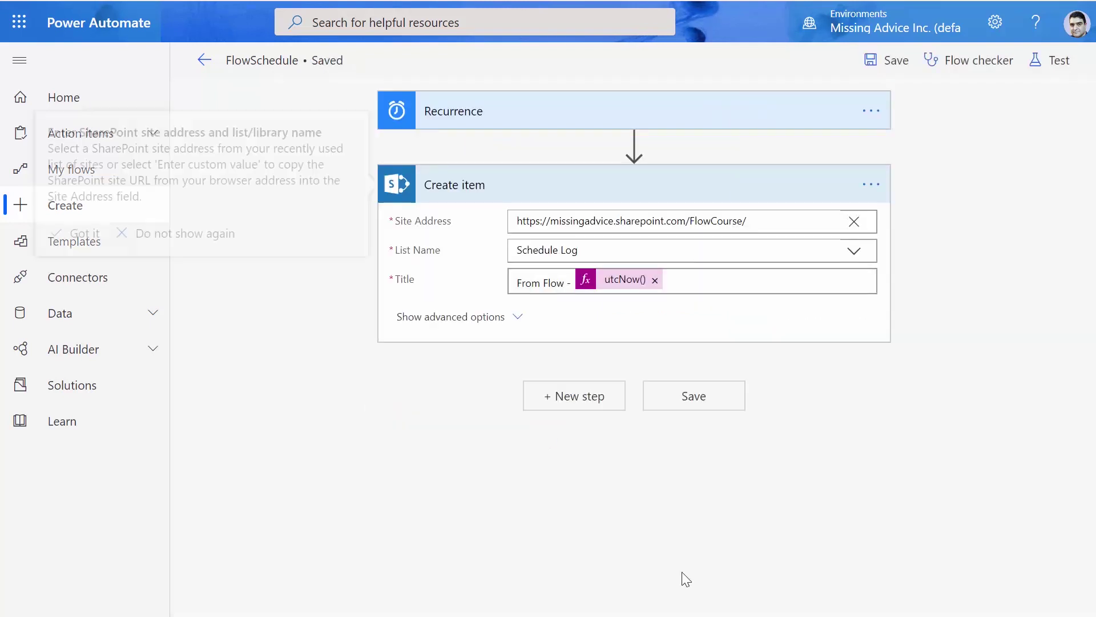
click(700, 404)
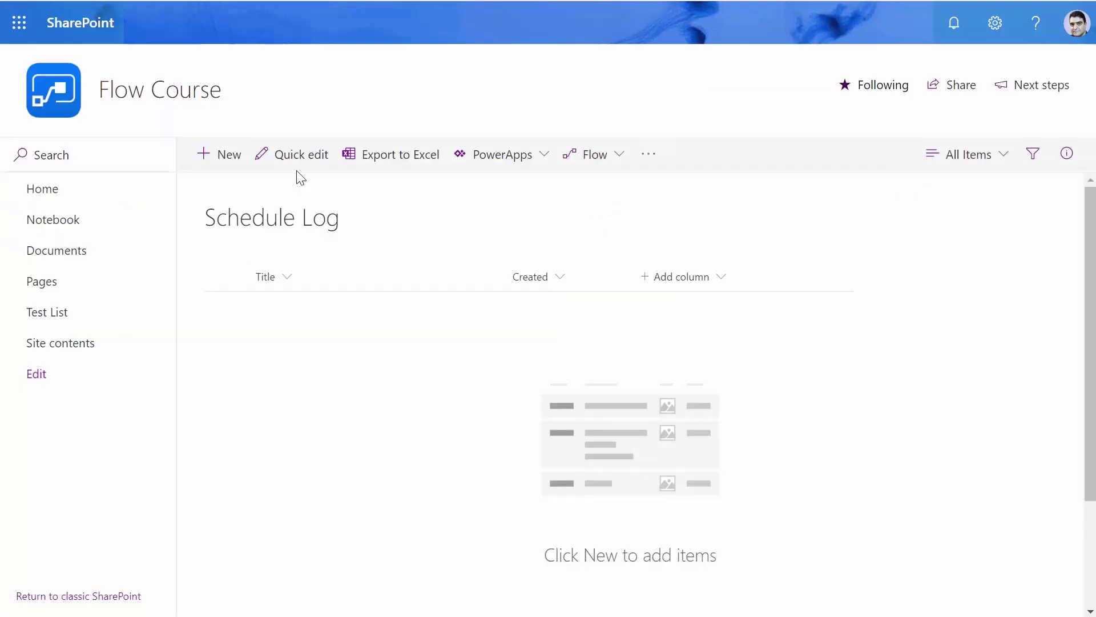
Refresh the Schedule Log list in SharePoint and open the flow-created item to examine the date portion of its title
key(F5)
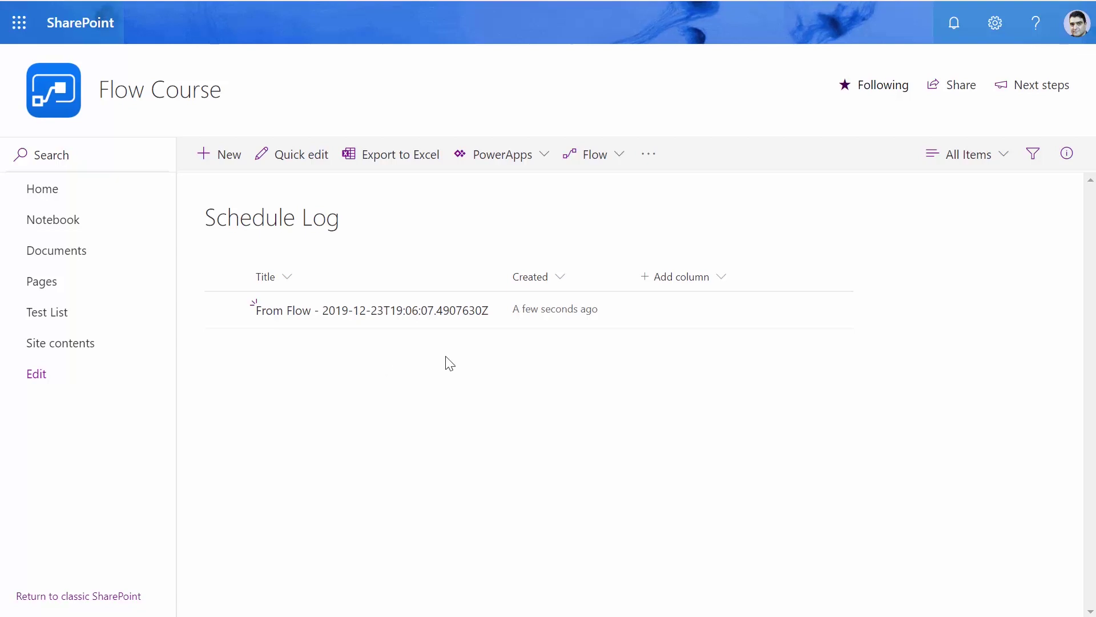
click(352, 317)
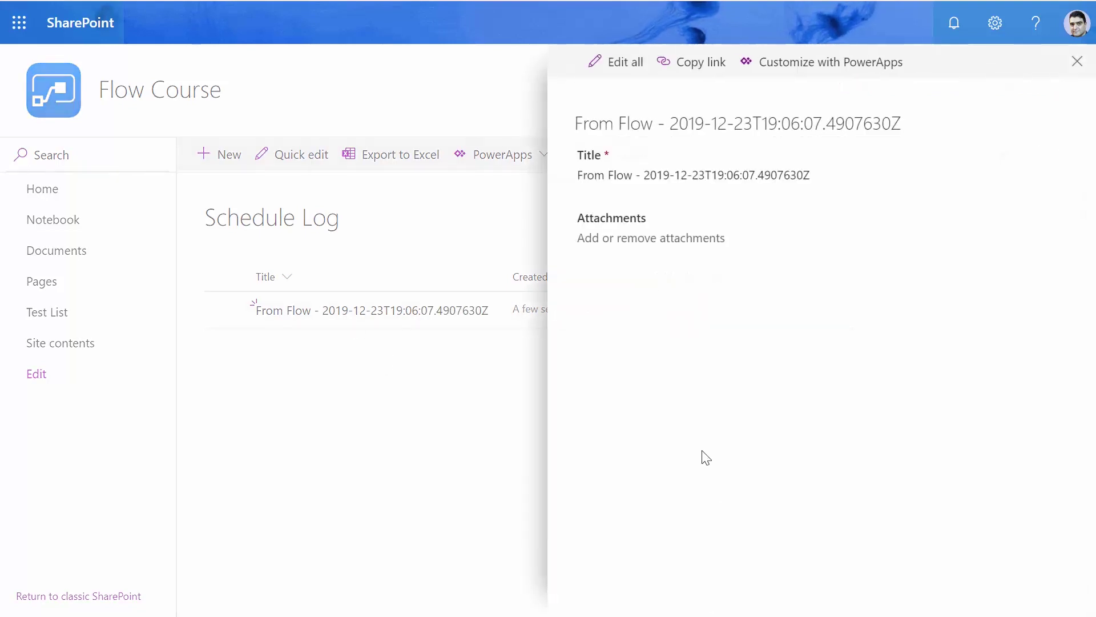
double_click(657, 174)
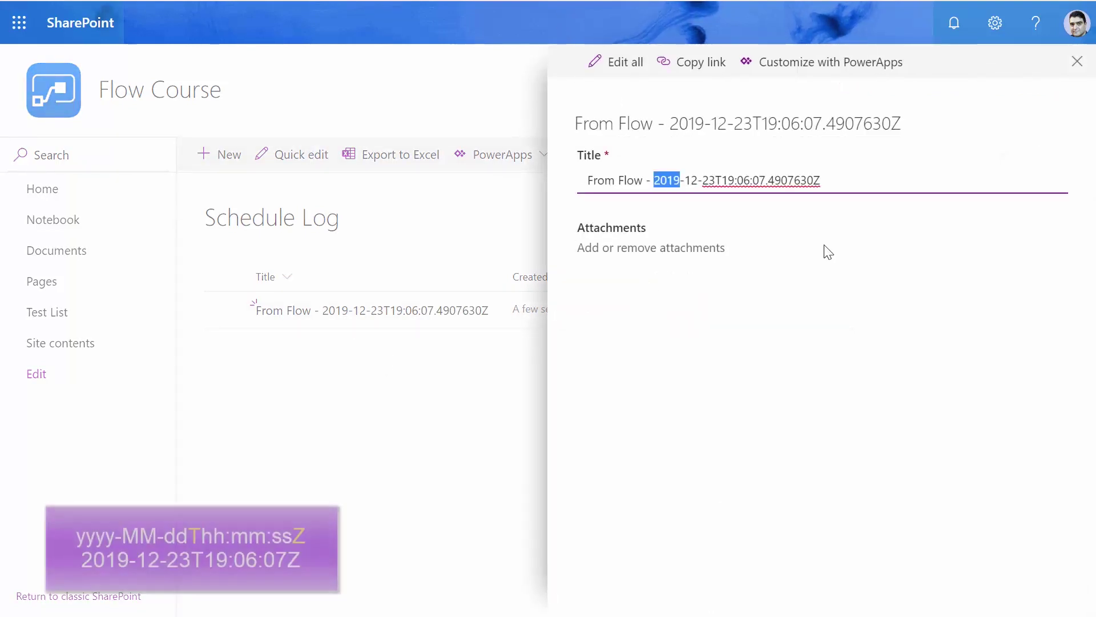
key(shift+Right)
key(shift+Right)
key(shift+Right)
key(shift+Right)
key(shift+Left)
key(shift+Right)
key(shift+Right)
key(shift+Right)
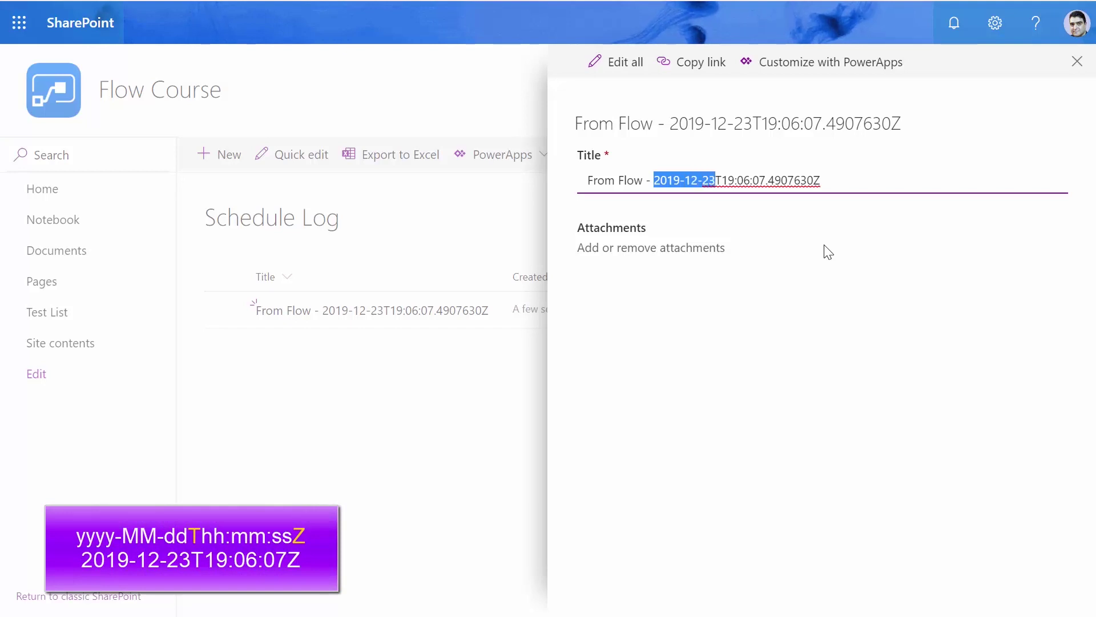
Examine the time portion of the item's title from the T separator through the hours, minutes and seconds
key(shift+Right)
key(shift+Right)
key(shift+Right)
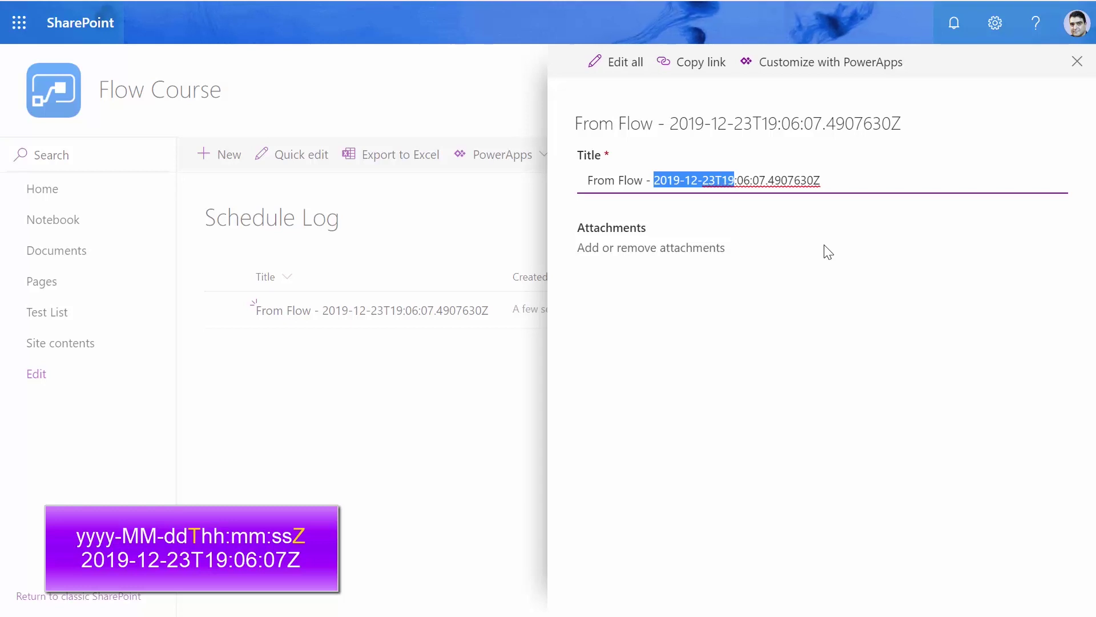
key(shift+Right)
key(shift+Right)
key(shift+Right)
key(shift+Right)
key(shift+Right)
key(shift+Right)
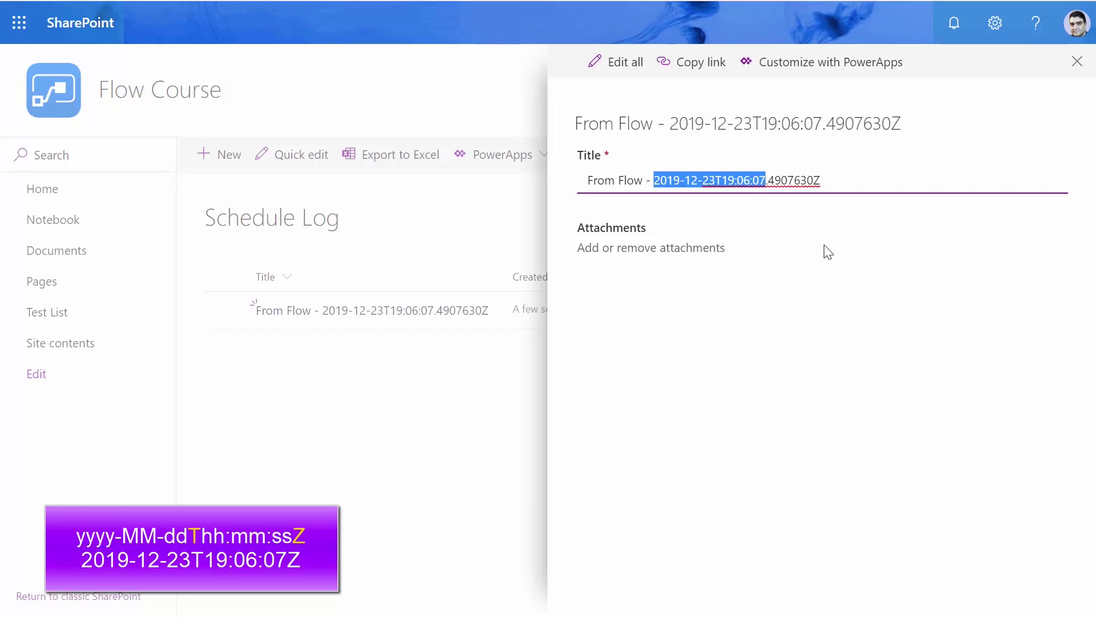
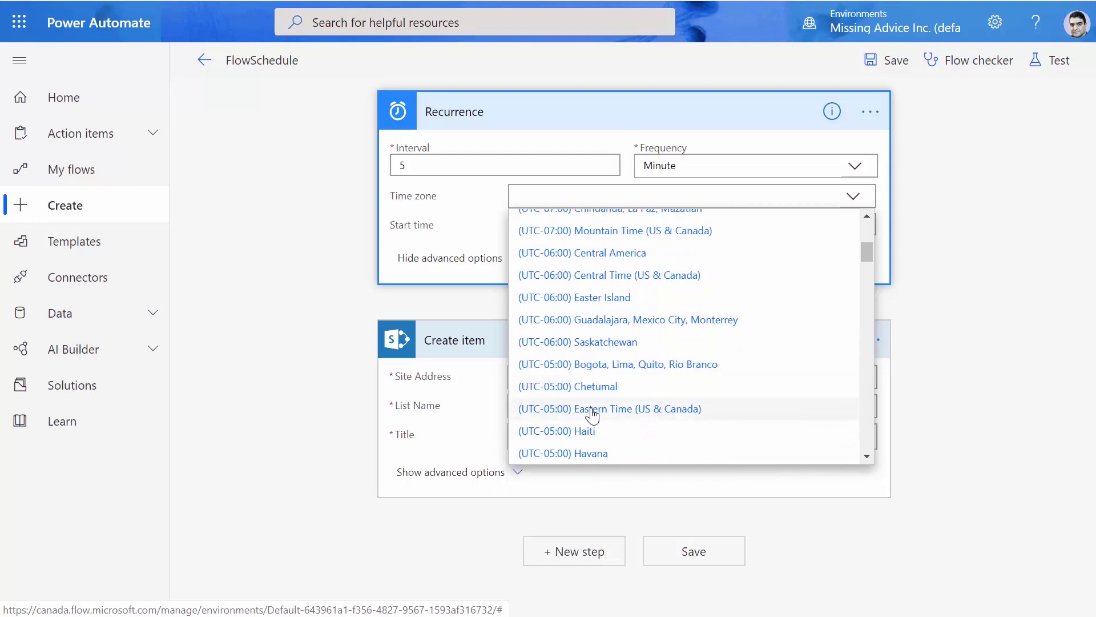
Set the Recurrence time zone to (UTC-05:00) Eastern Time (US & Canada) and start time to 2019-12-23T14:10:00Z, and save the flow
click(592, 409)
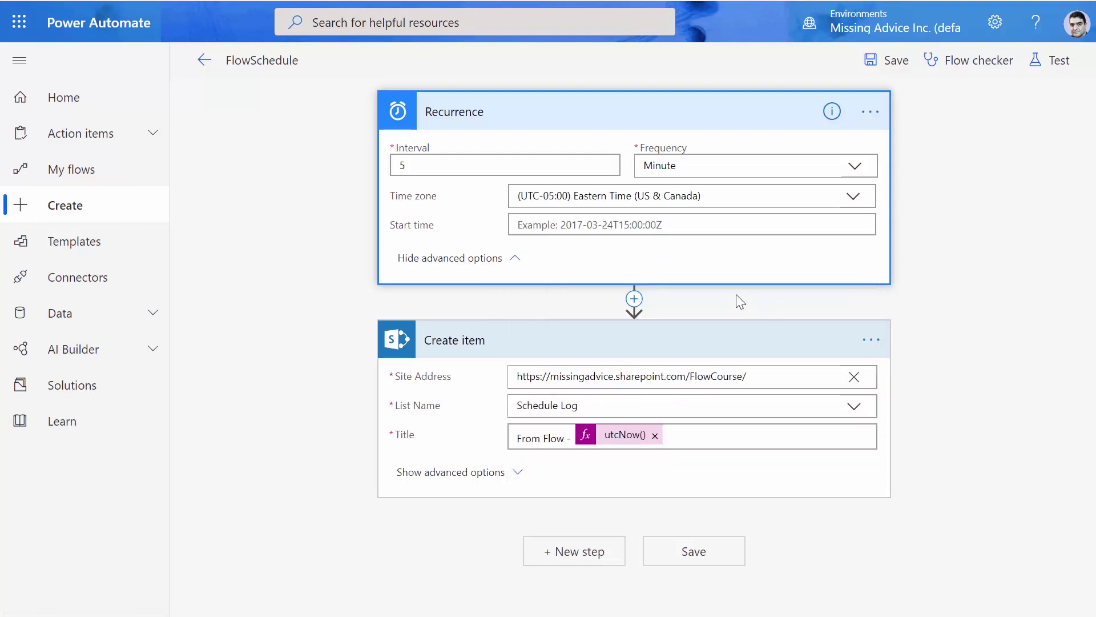
click(675, 227)
text(2019-12-23T19:06:07)
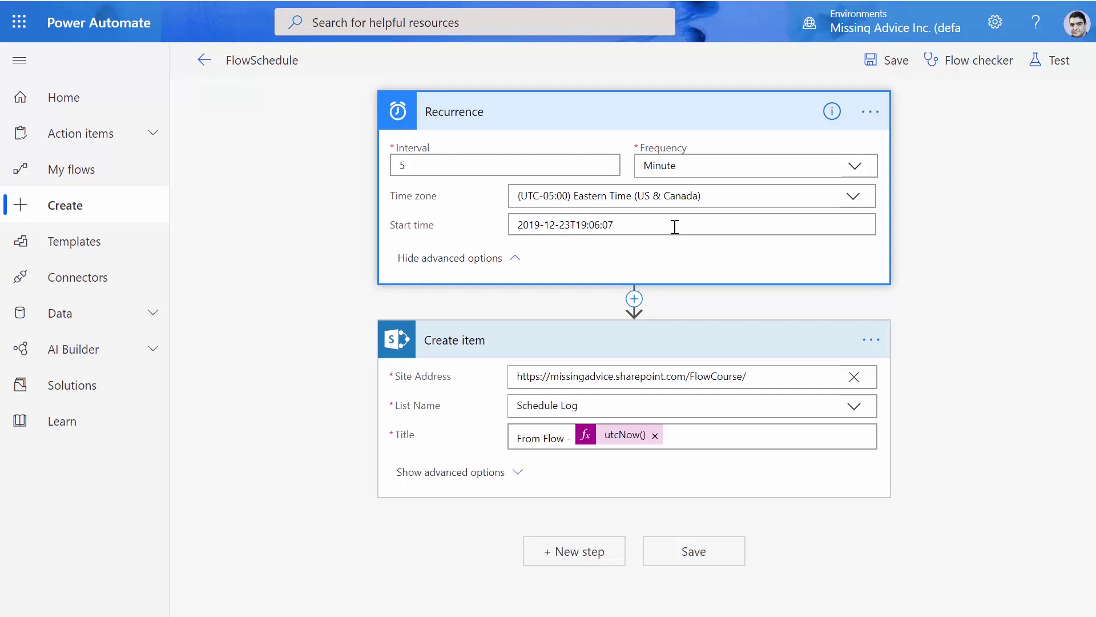
key(BackSpace)
key(BackSpace)
text(14)
key(BackSpace)
key(BackSpace)
text(10)
key(BackSpace)
text(0)
click(894, 62)
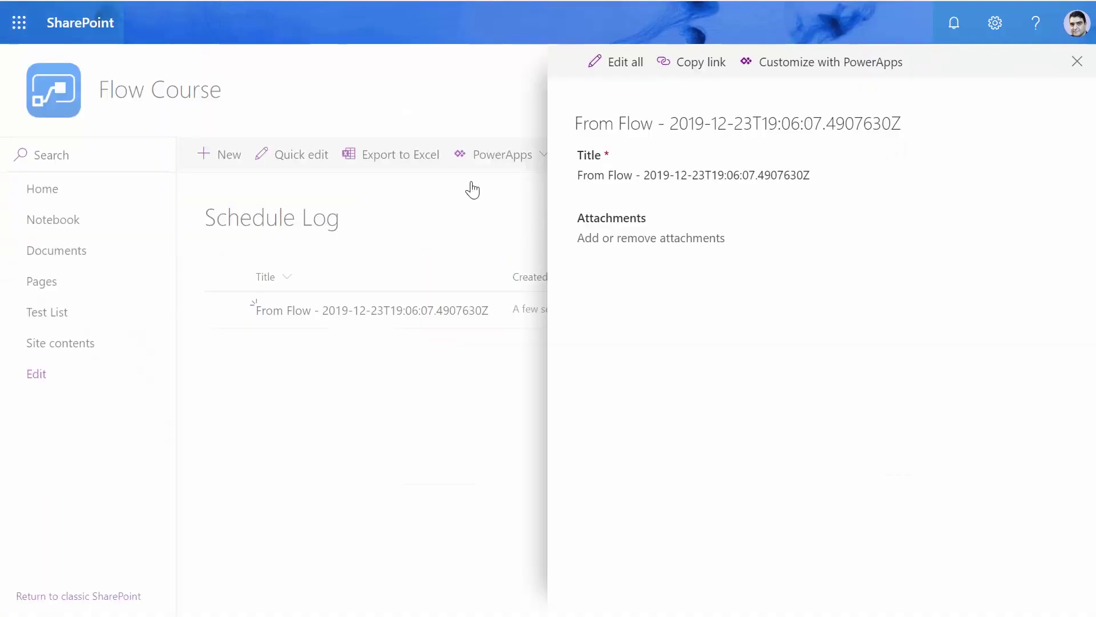
Close the item's details and refresh the Schedule Log list in SharePoint, comparing with a refreshed Google result for Toronto local time
click(519, 443)
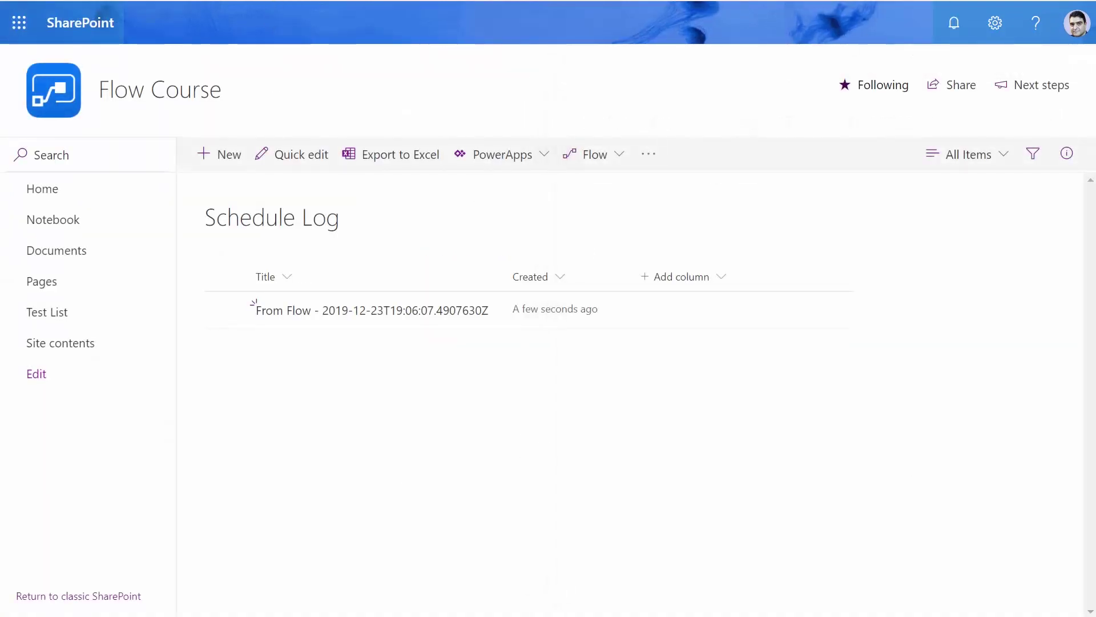
key(F5)
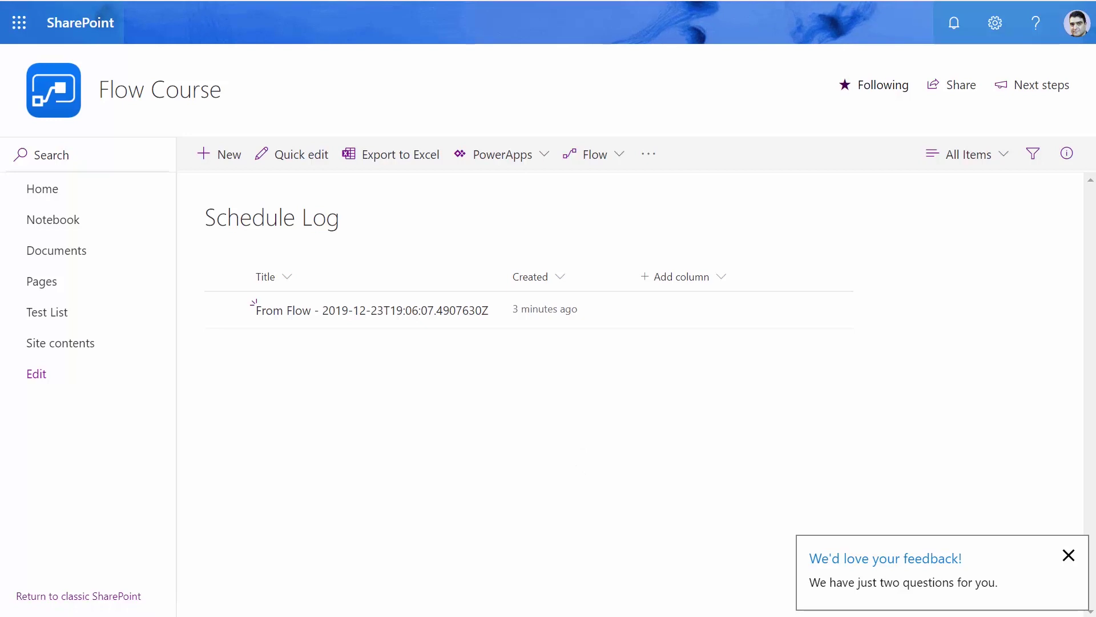
key(F5)
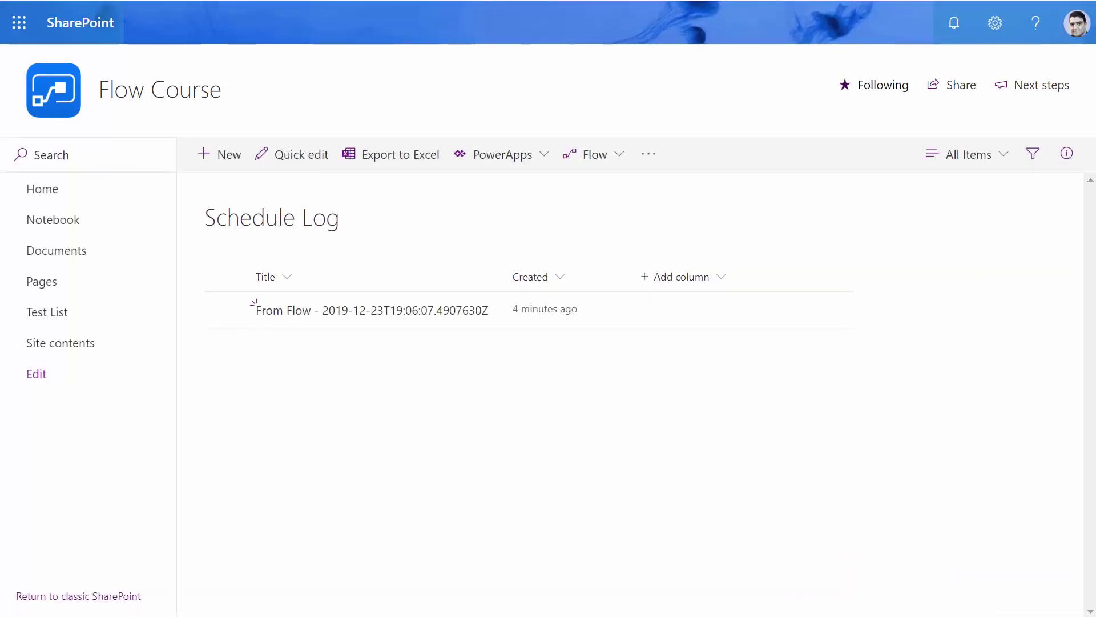
key(ctrl+Tab)
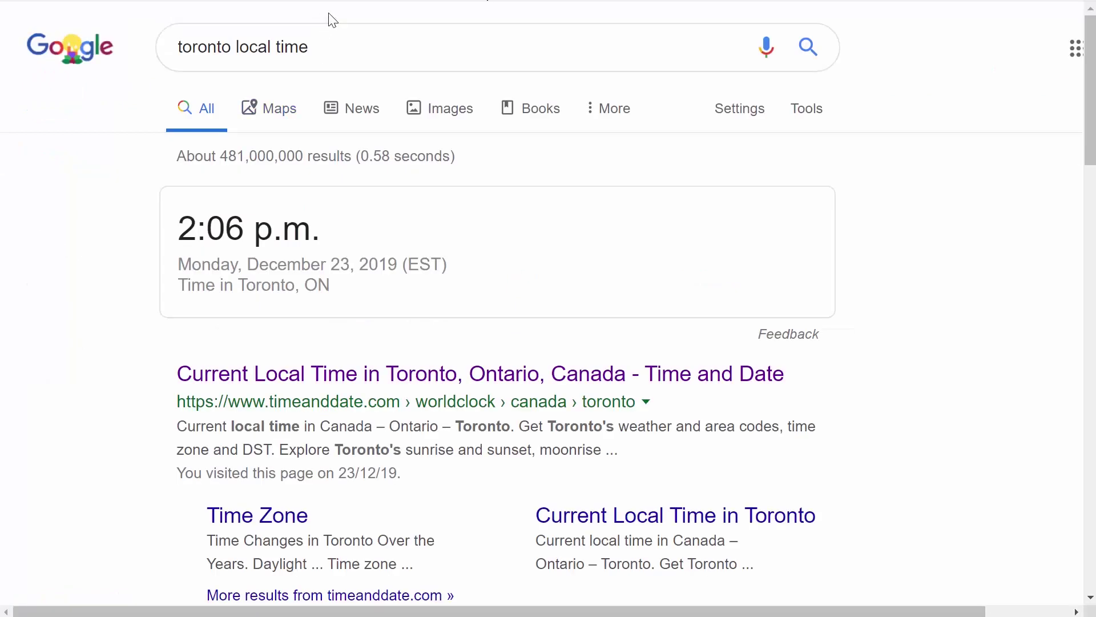
key(F5)
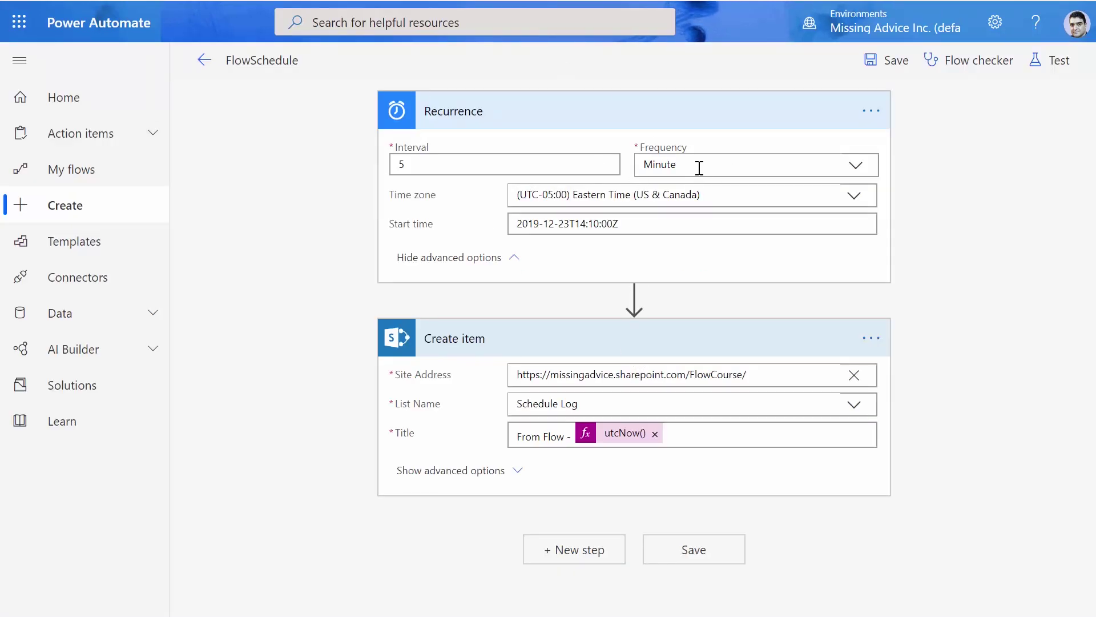
Change the Recurrence frequency to Week and select Monday, Tuesday and Wednesday as the days to run
click(871, 171)
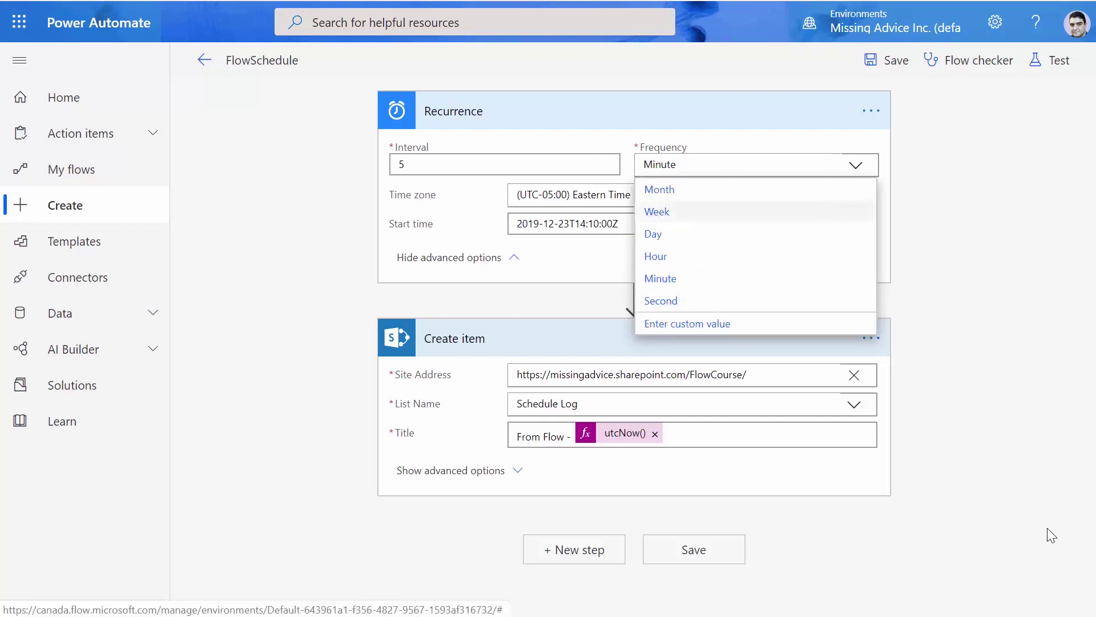
click(656, 214)
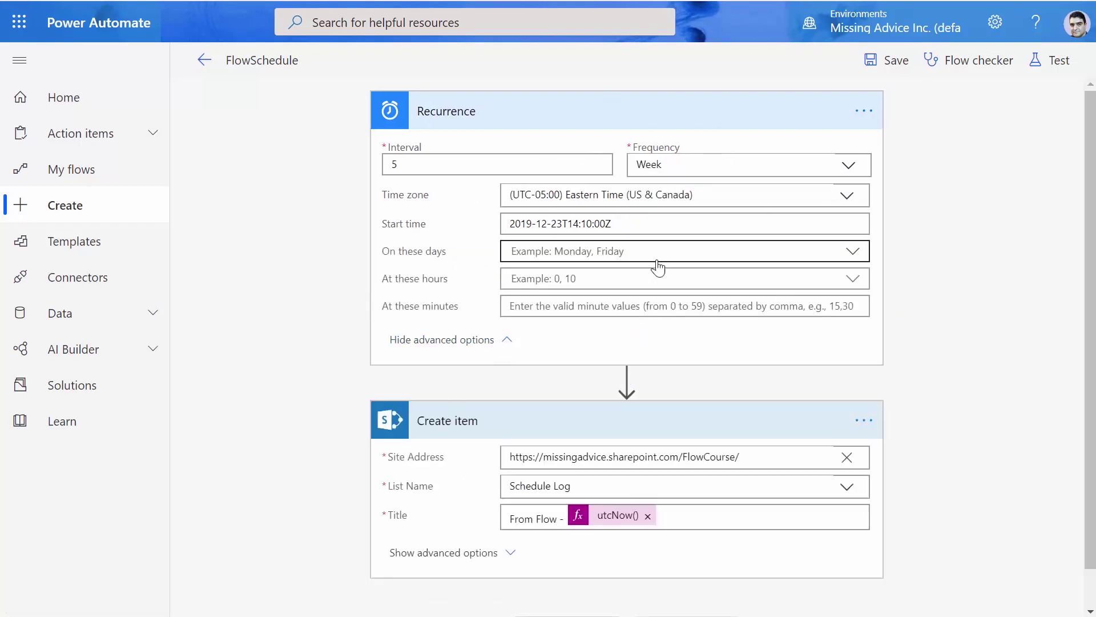
click(705, 262)
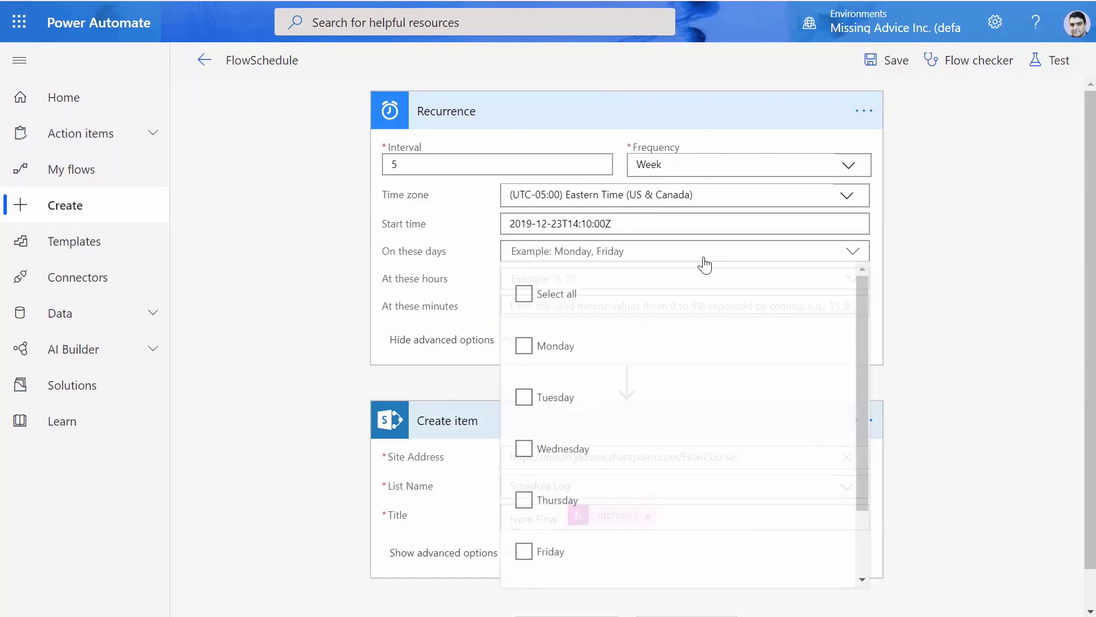
click(525, 348)
click(526, 400)
click(525, 451)
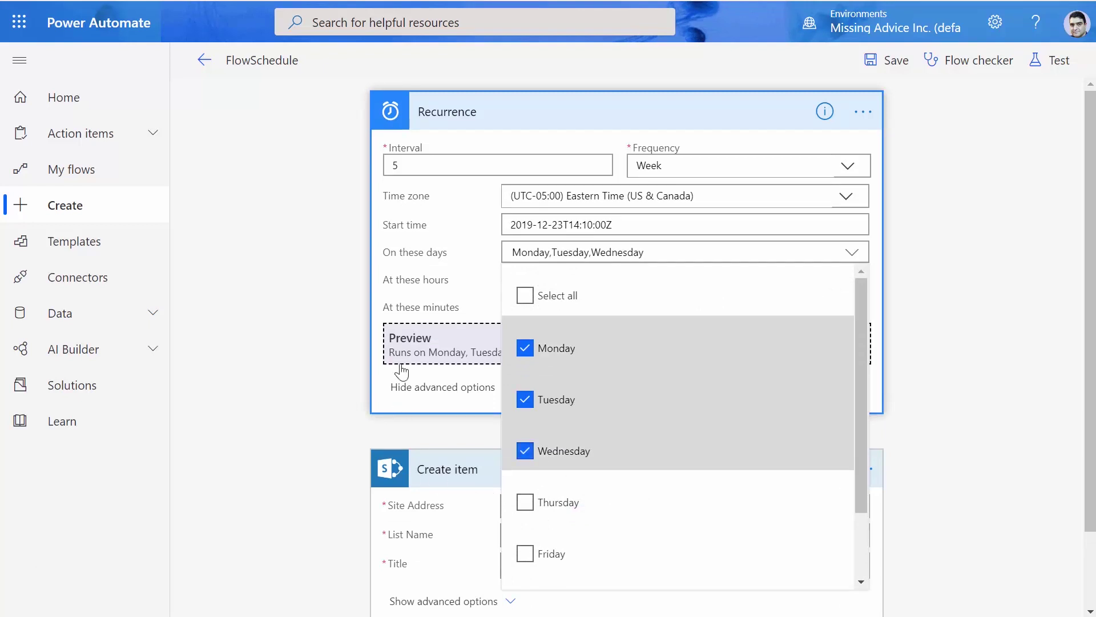
click(513, 111)
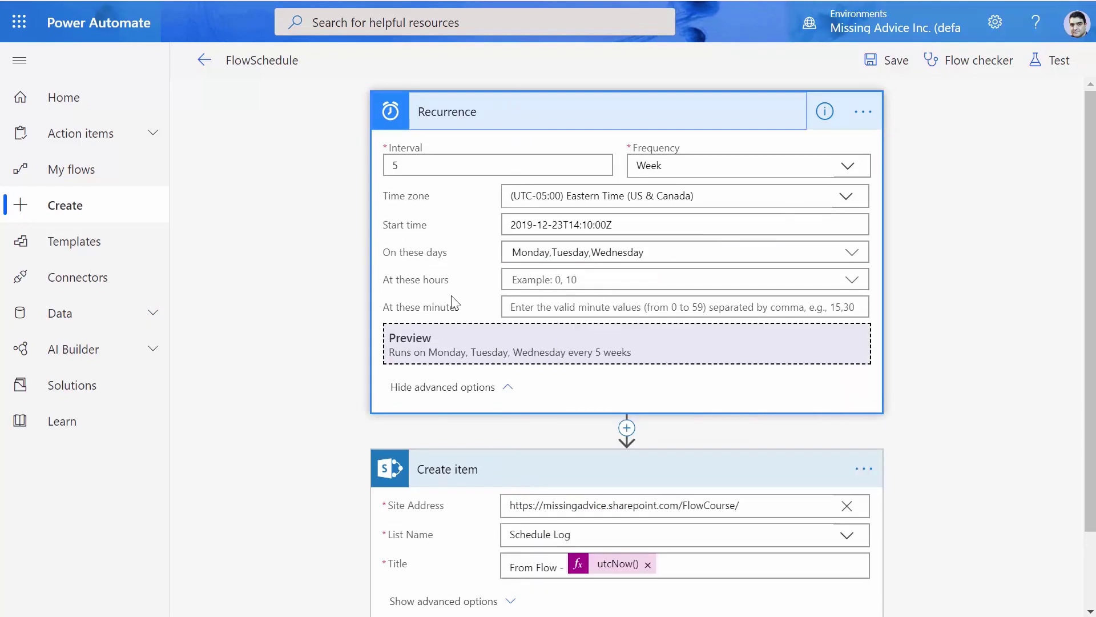
Select 2 and 6 as the hours at which the weekly Recurrence runs
click(631, 279)
click(207, 519)
click(162, 459)
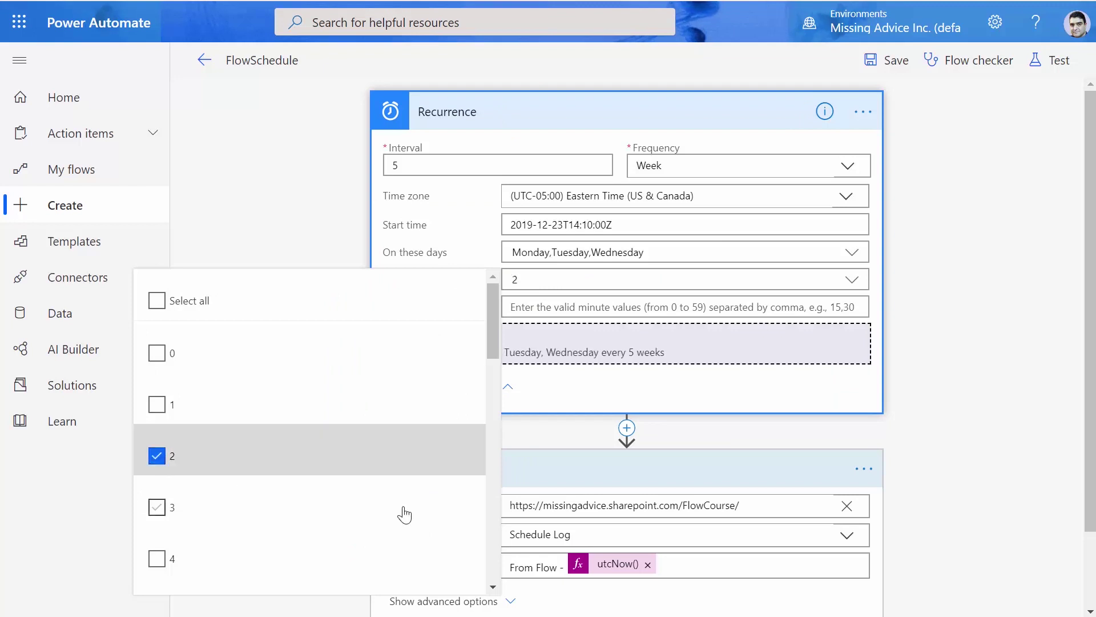
scroll(400, 511, down, 3)
click(162, 405)
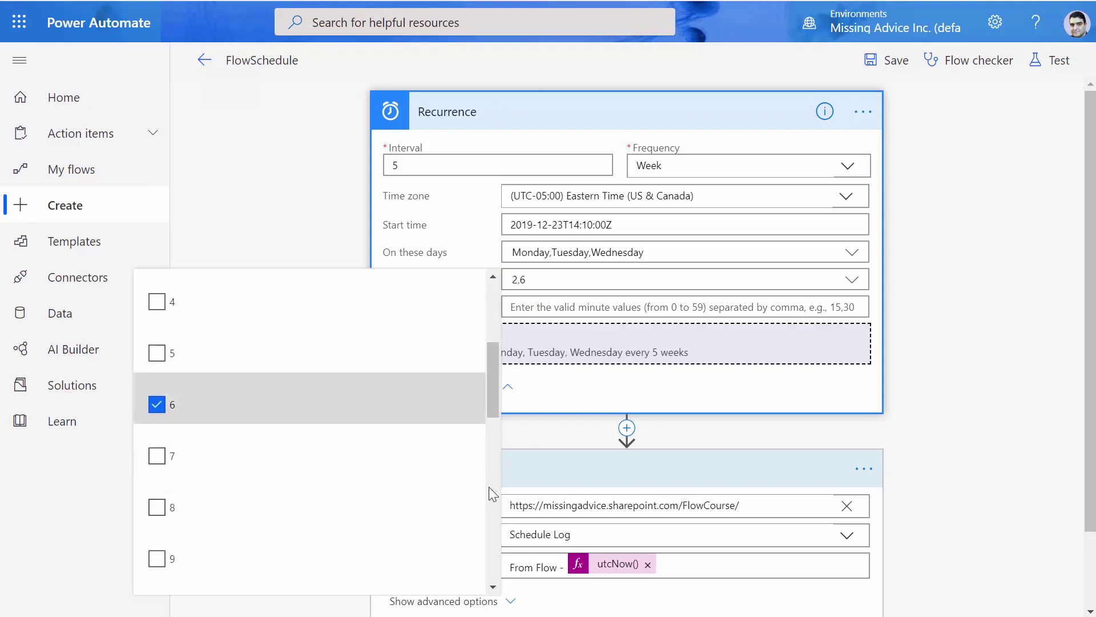
click(700, 387)
click(571, 111)
click(543, 121)
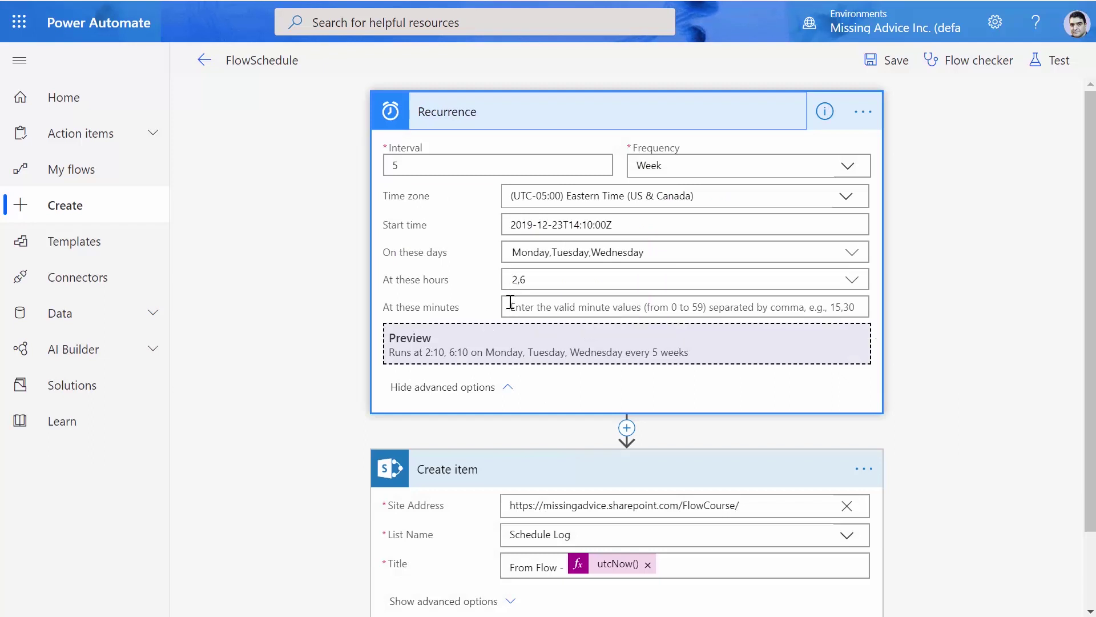
Set the weekly Recurrence to run at minute 10 of the selected hours
click(729, 310)
text(10)
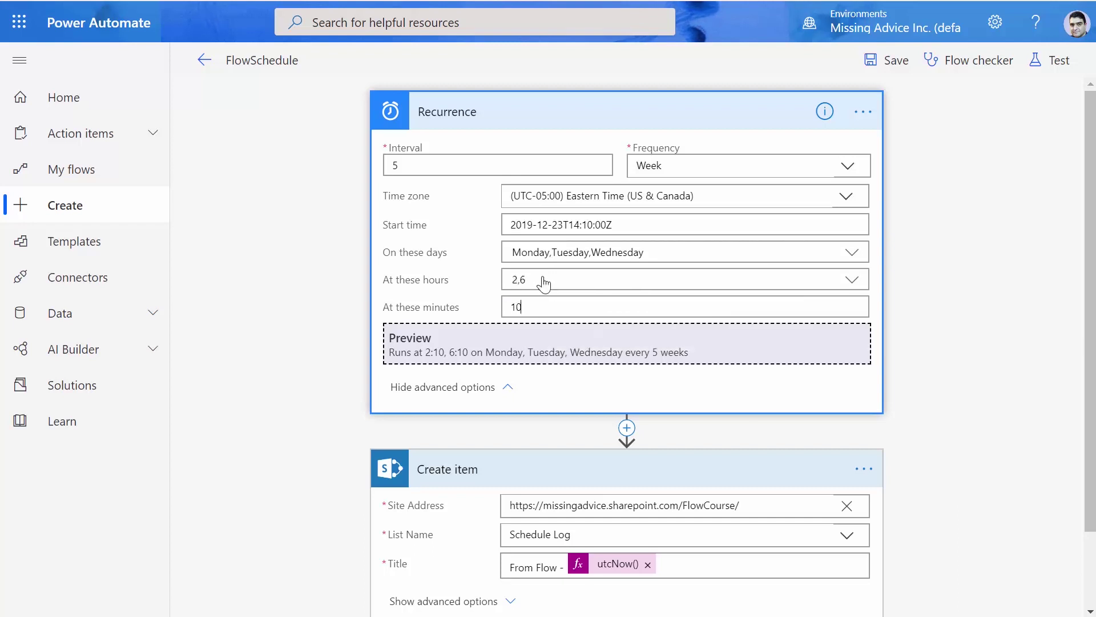
click(586, 301)
Set the Recurrence interval to 1 with the frequency kept at Week, and save the flow
click(418, 167)
key(Tab)
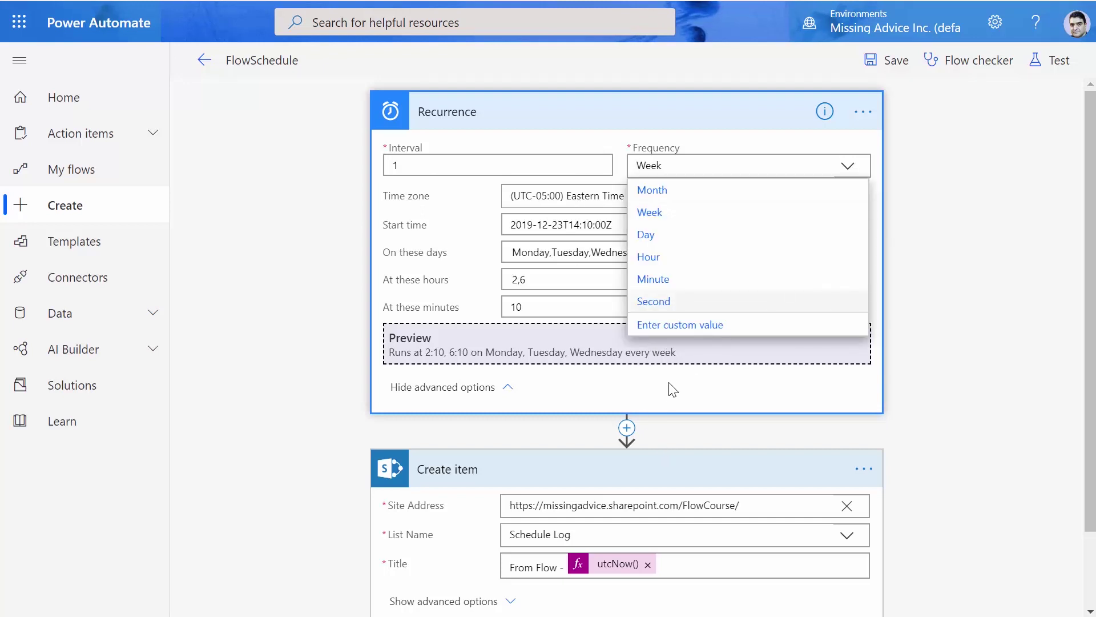
click(670, 387)
click(888, 62)
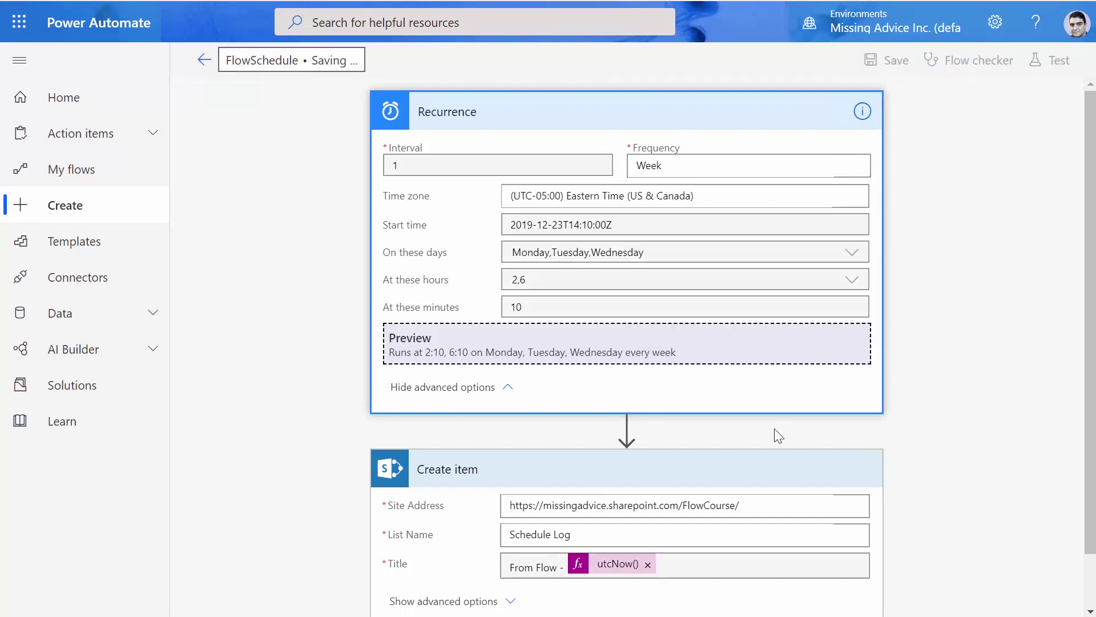
click(68, 524)
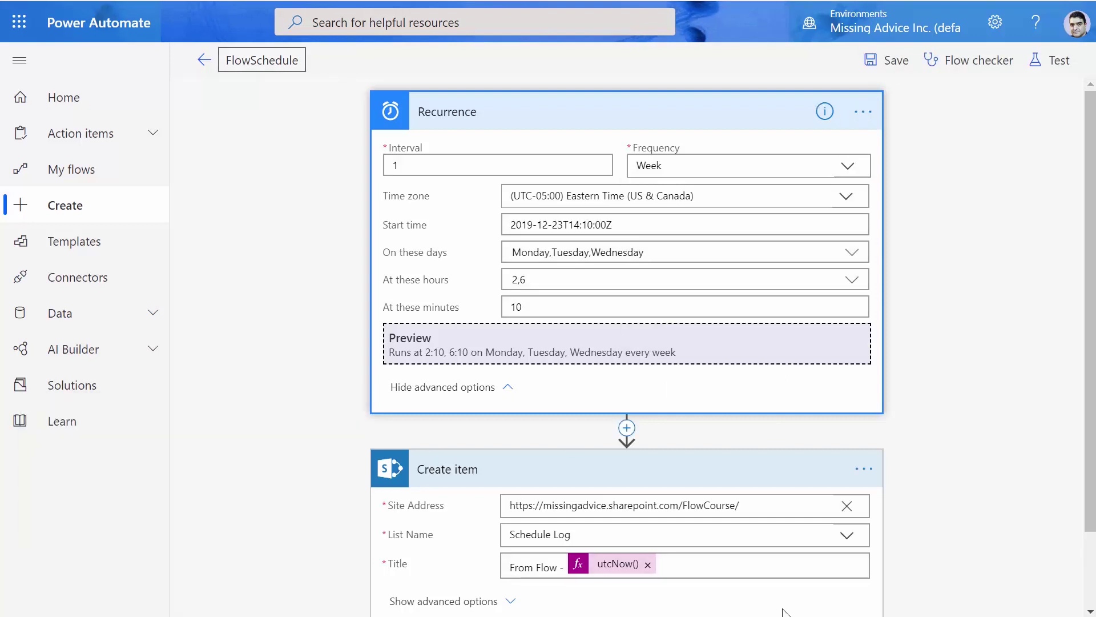
Clear the Recurrence trigger's start time and open the trigger's settings
drag(617, 224, 221, 211)
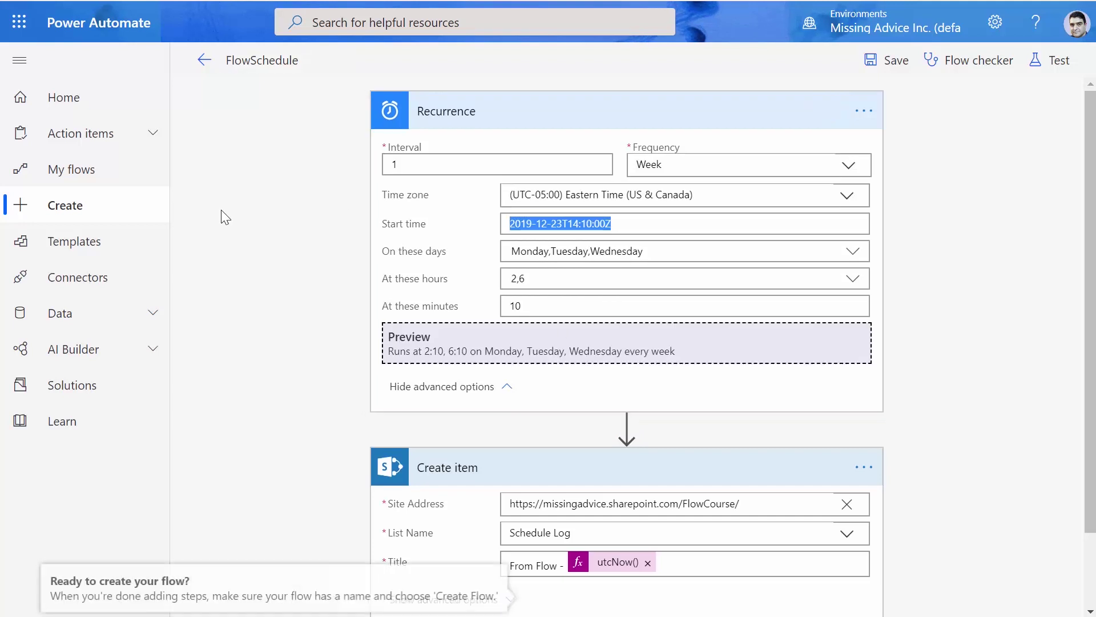
key(BackSpace)
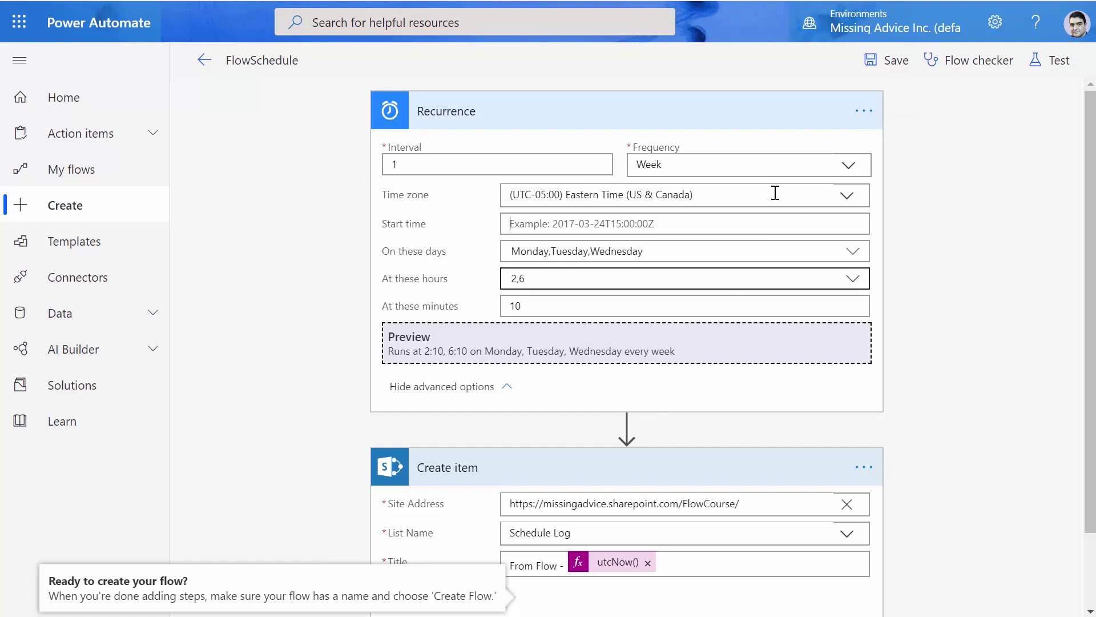
click(862, 118)
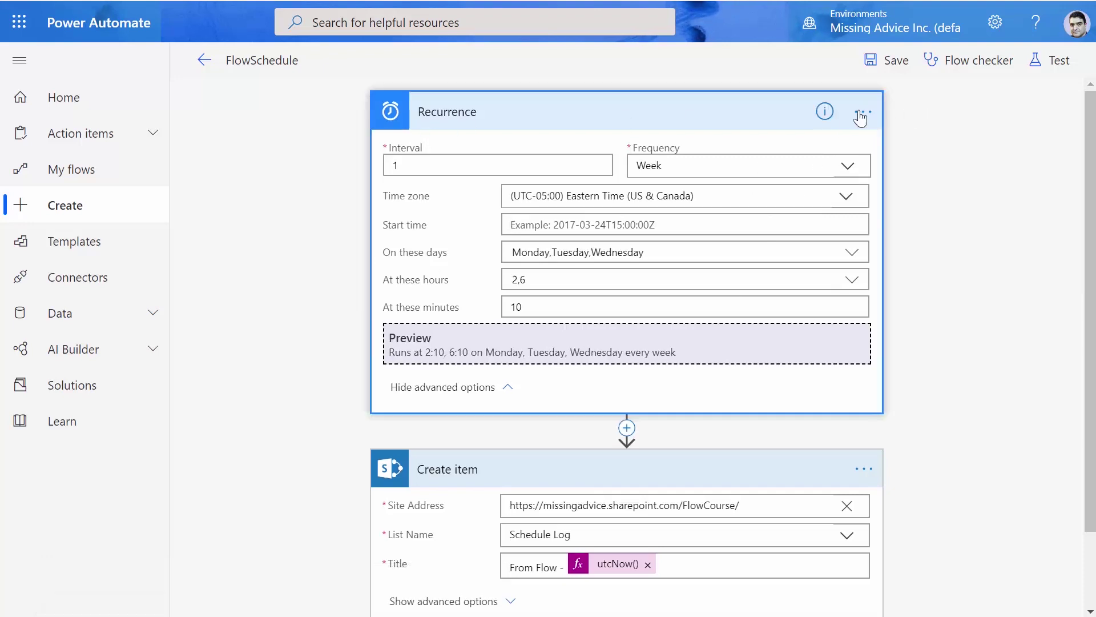
click(862, 114)
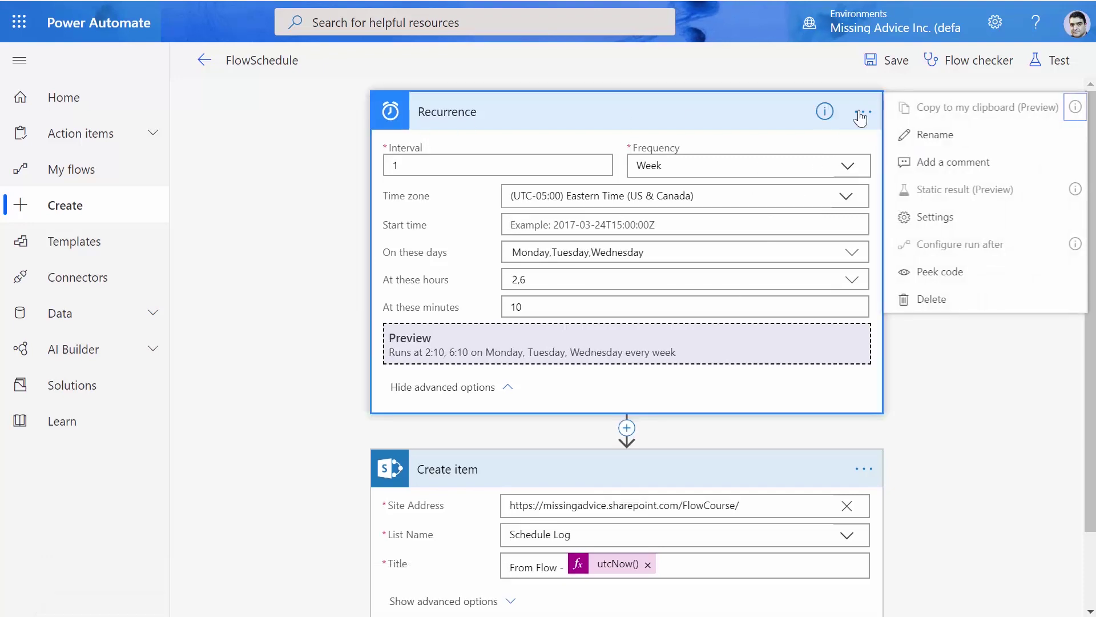
click(920, 217)
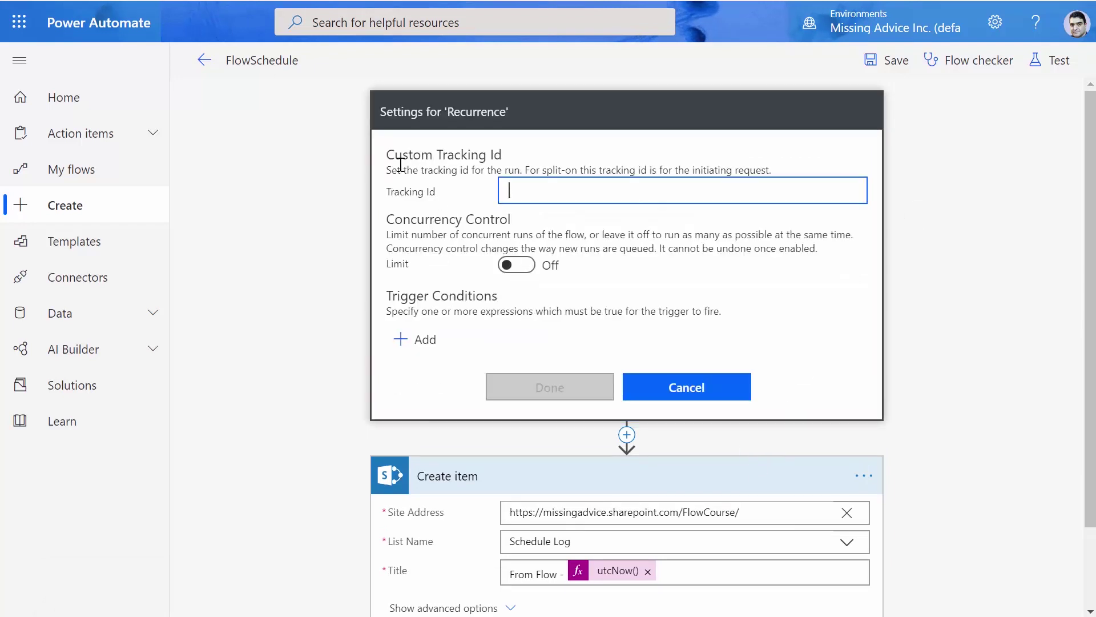